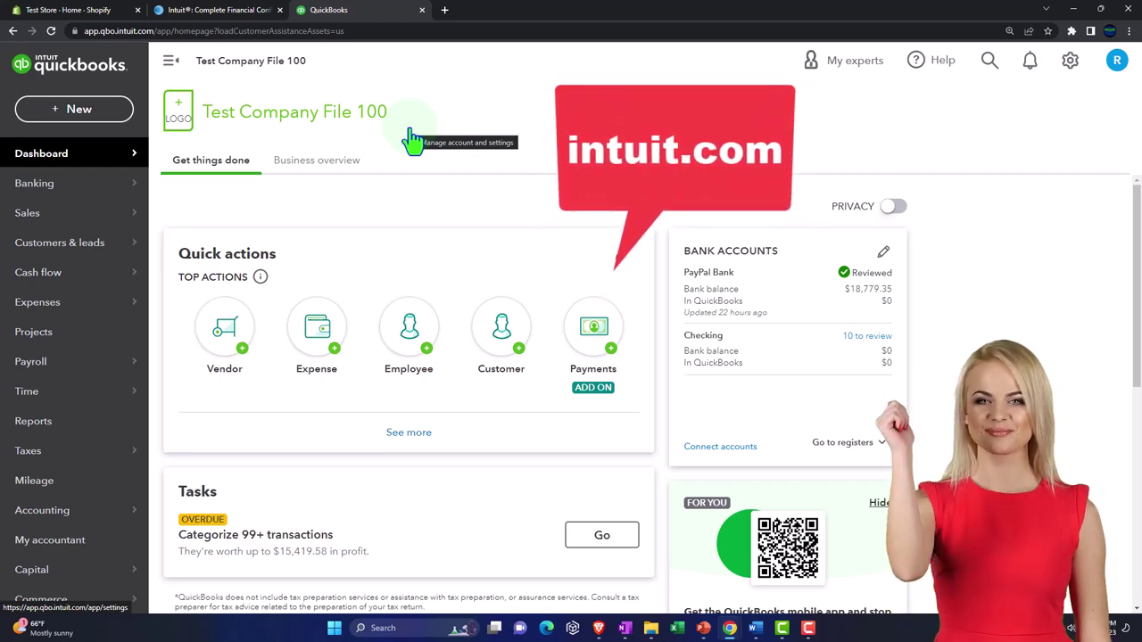
# - Open the QuickBooks product site from intuit.com and look through its plans, features and supported apps
pyautogui.click(239, 13)
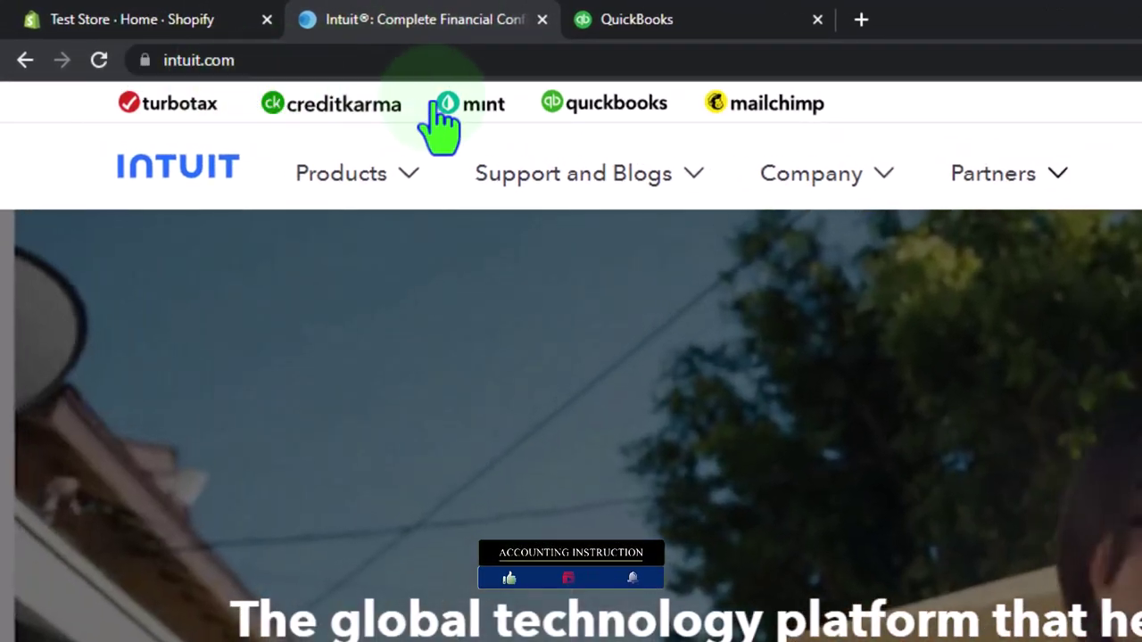
pyautogui.click(582, 107)
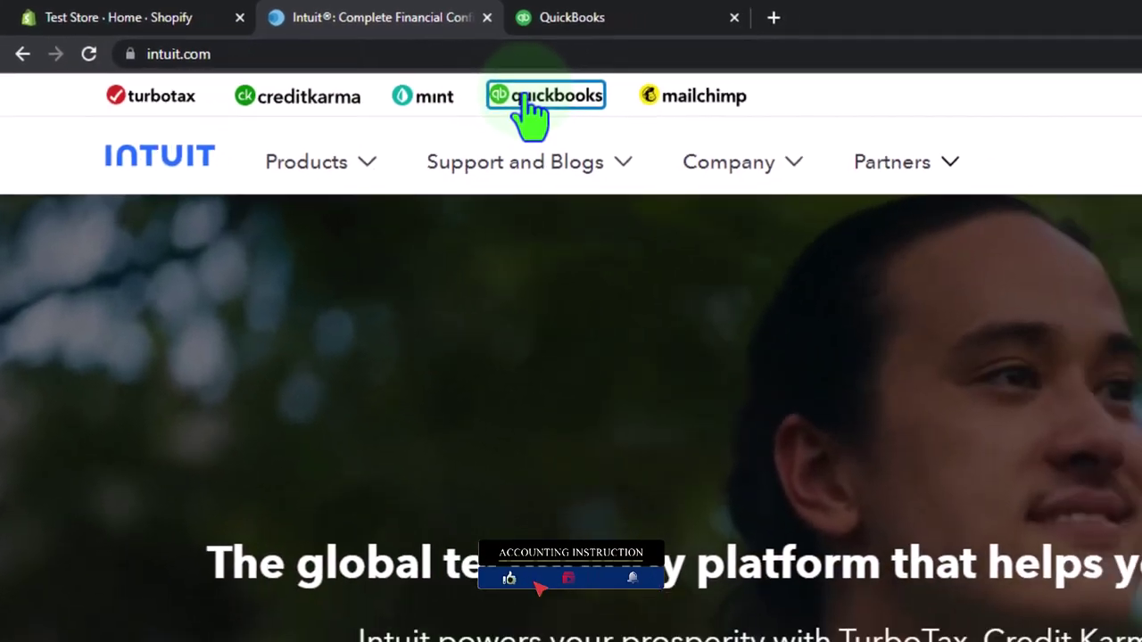
pyautogui.scroll(-20, 219, 461)
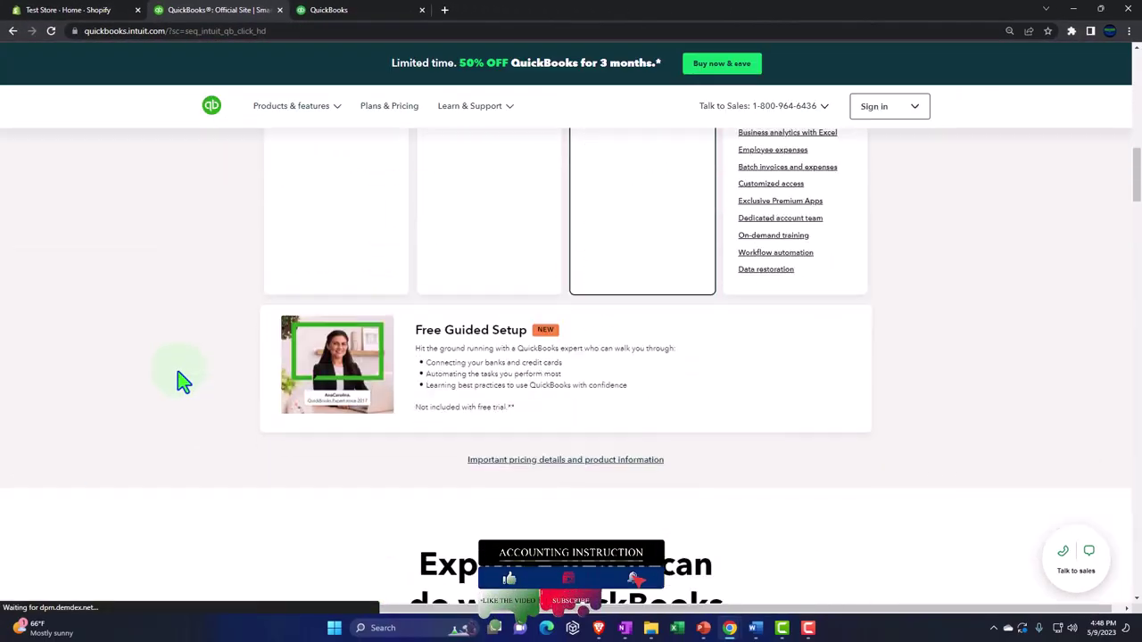
pyautogui.scroll(-15, 178, 371)
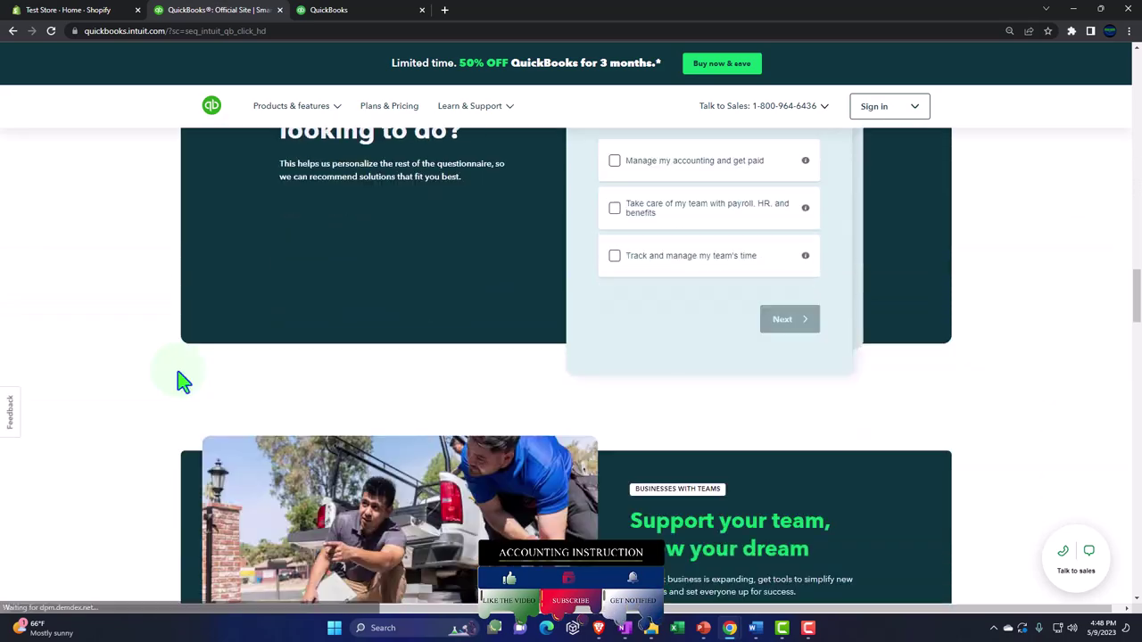
pyautogui.scroll(-20, 177, 380)
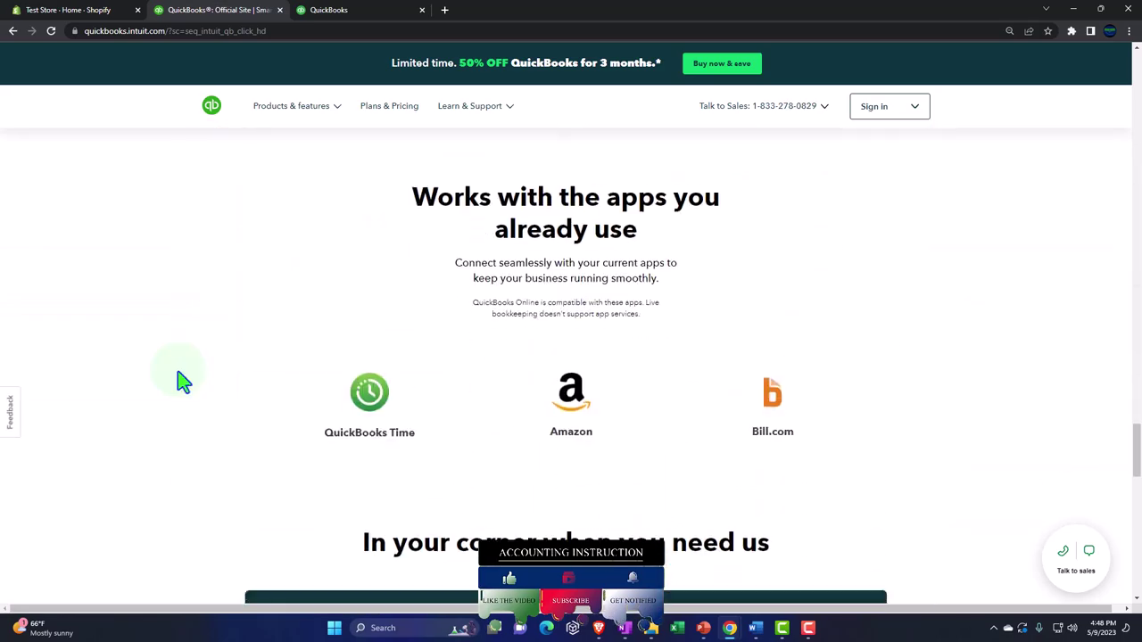
pyautogui.scroll(-10, 182, 380)
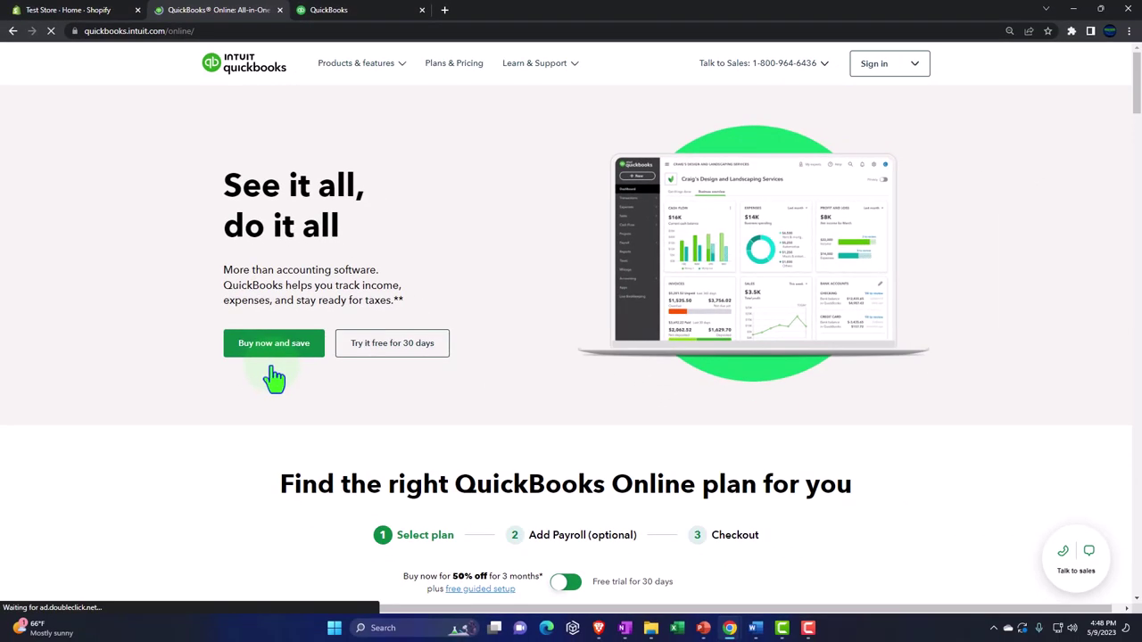
# - Show the QuickBooks Online plan prices under the 30-day free trial offer
pyautogui.scroll(-4, 274, 380)
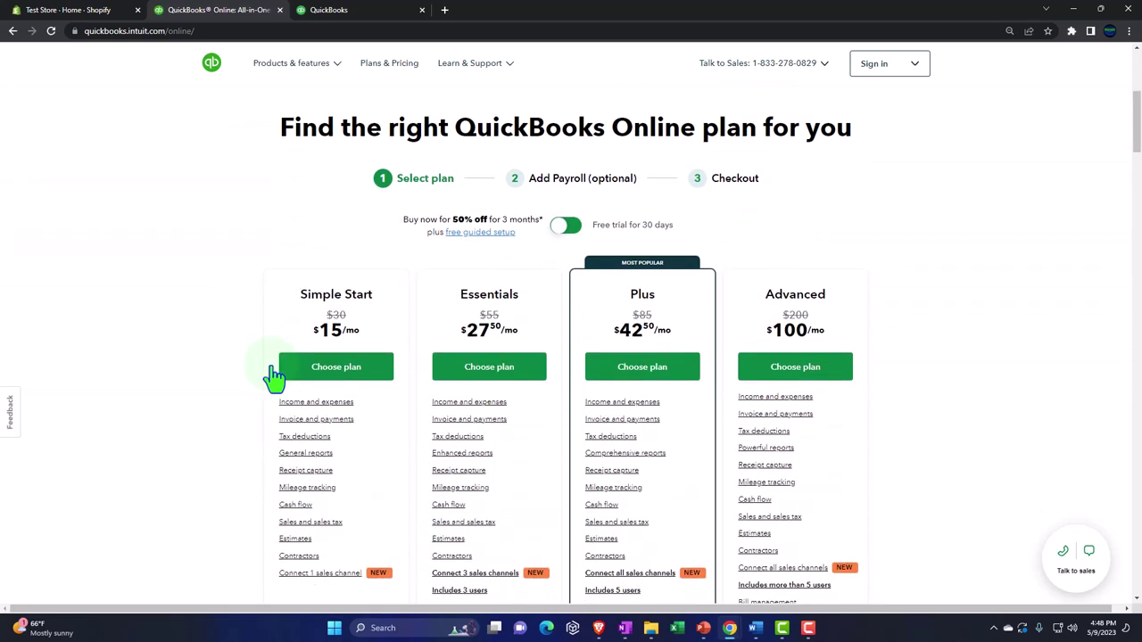
pyautogui.click(560, 225)
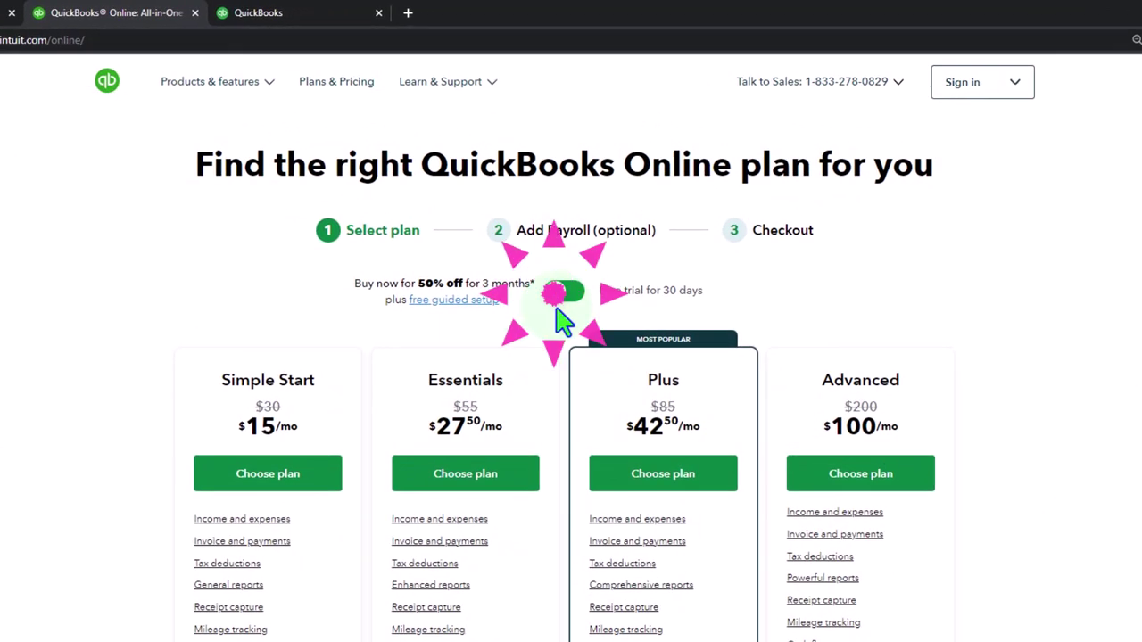
pyautogui.click(563, 294)
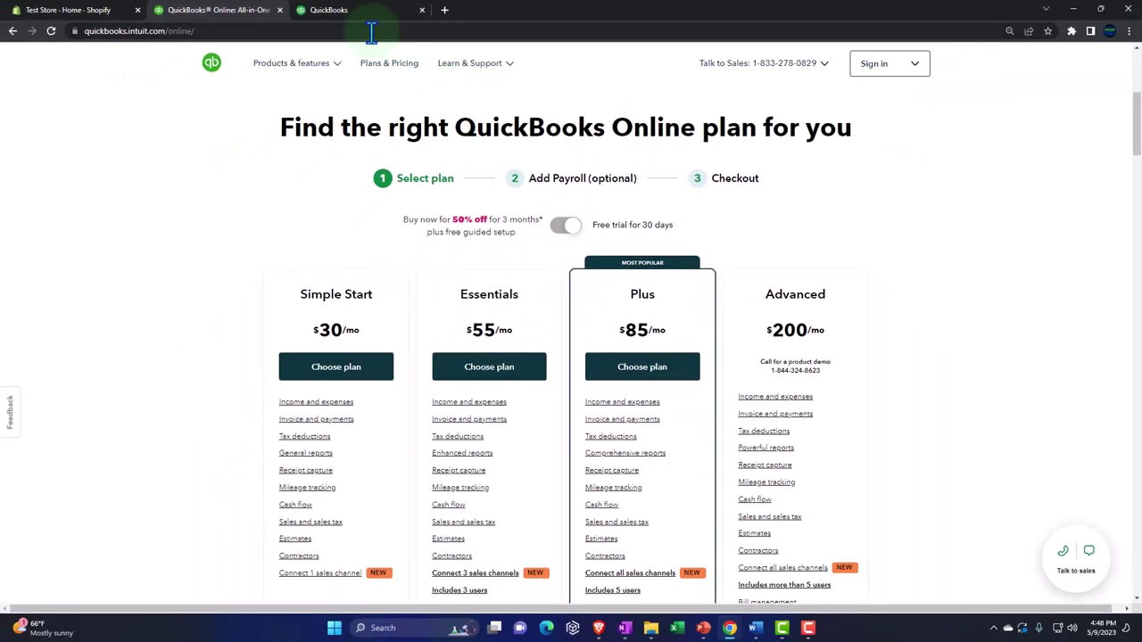
# - Return to Test Company File 100 and view the sample company in the incognito window, including the new incognito window option
pyautogui.click(362, 11)
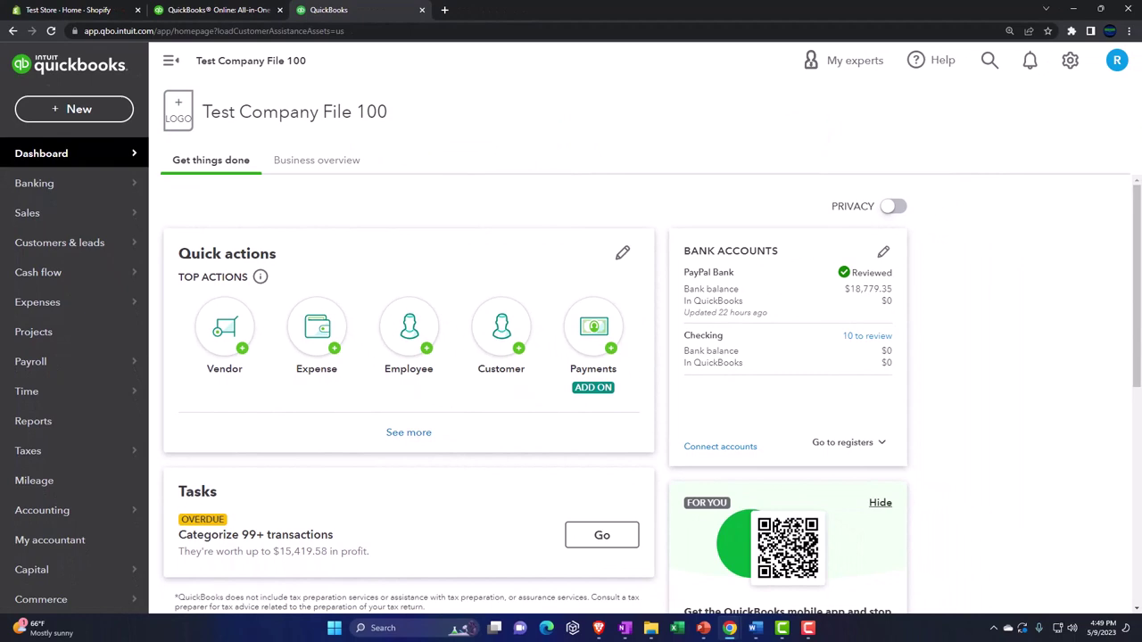
pyautogui.moveTo(1141, 170); pyautogui.dragTo(764, 154)
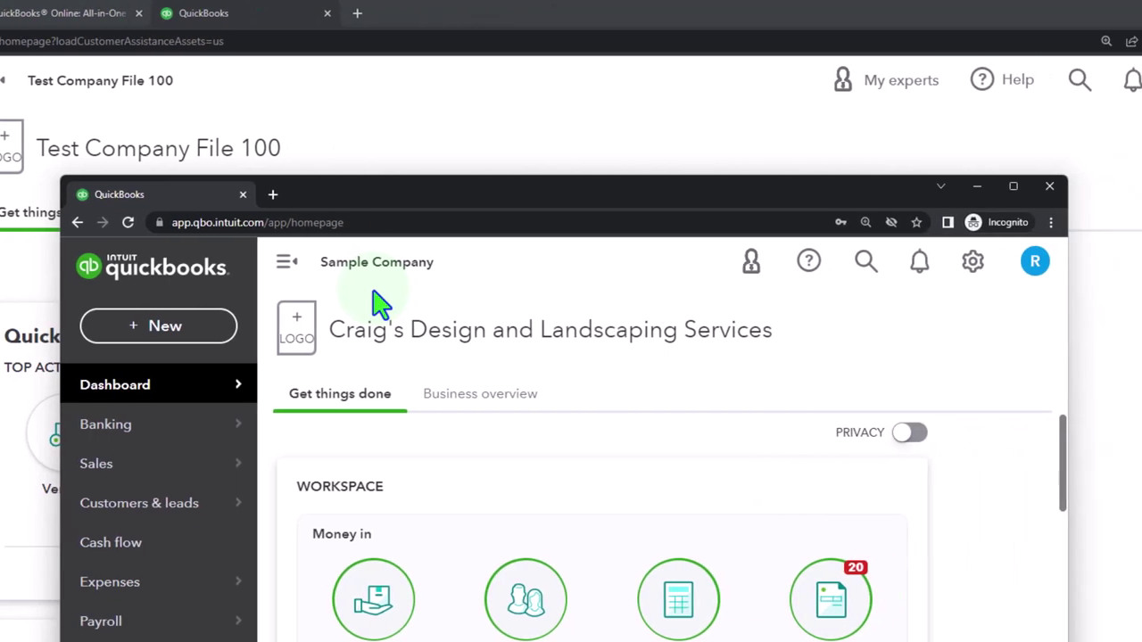
pyautogui.click(911, 223)
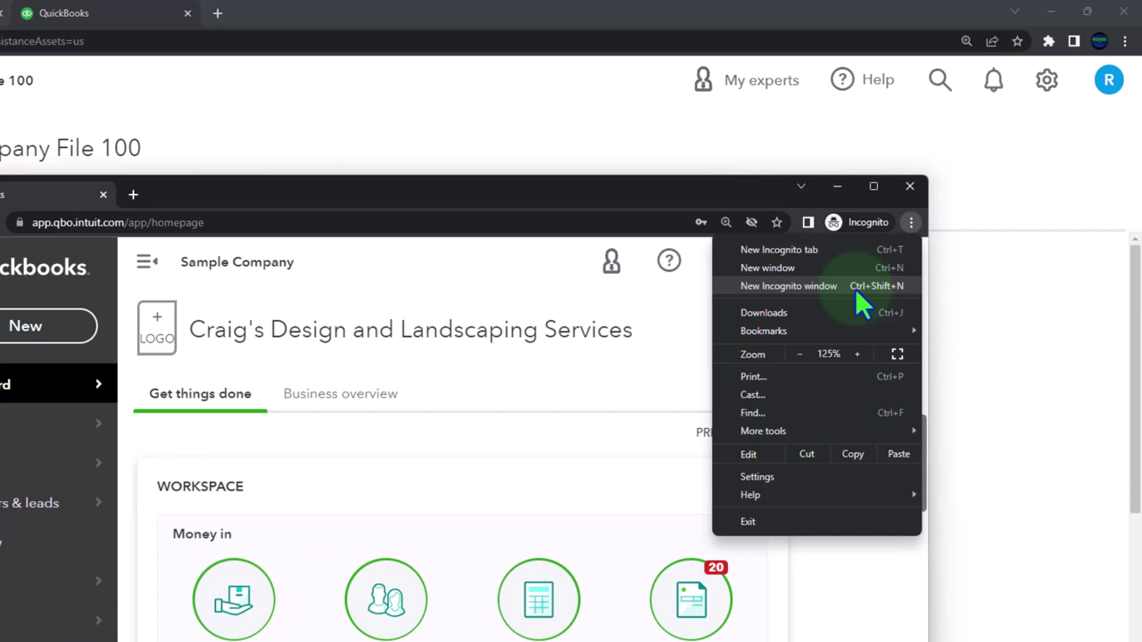
pyautogui.click(446, 204)
pyautogui.moveTo(446, 204); pyautogui.dragTo(594, 255)
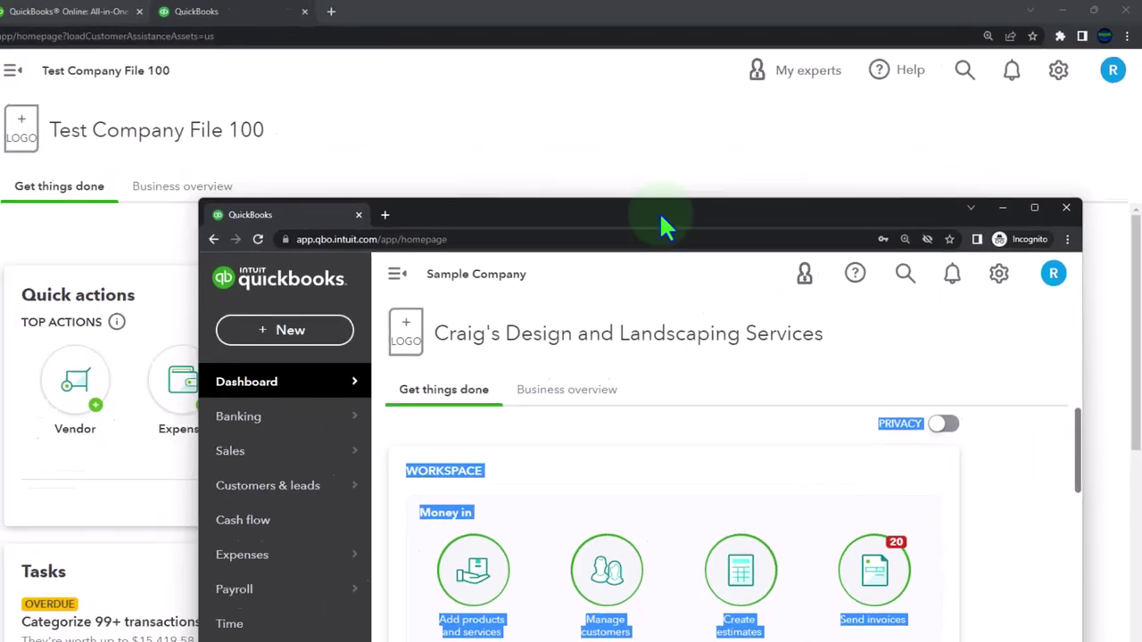
pyautogui.moveTo(665, 228); pyautogui.dragTo(1141, 223)
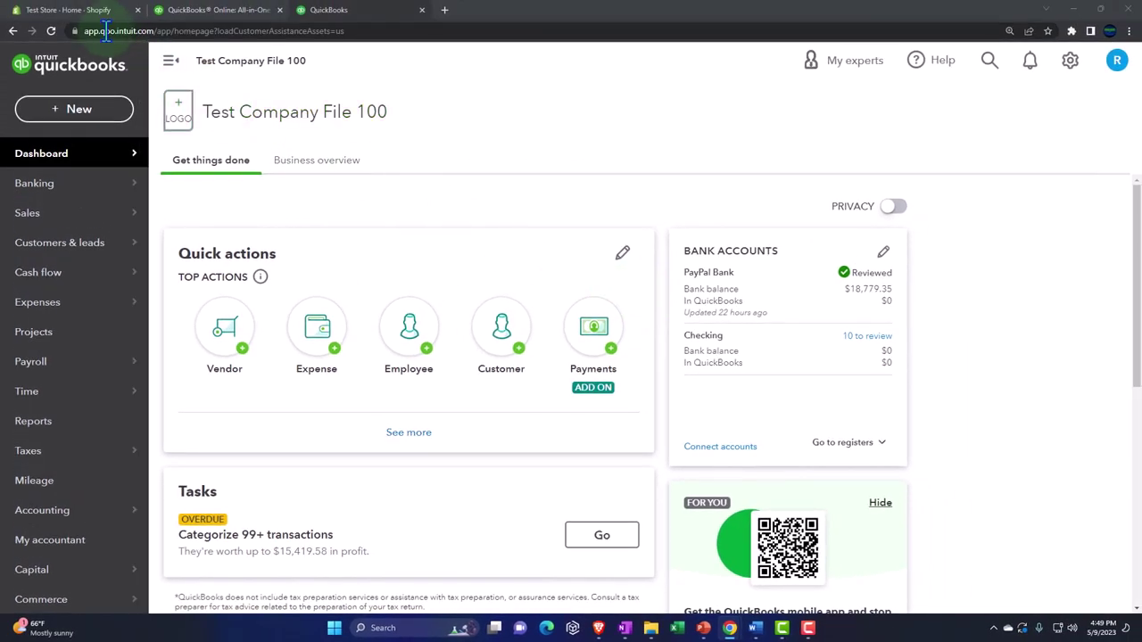
# - Switch to the Shopify store admin and open its product list
pyautogui.click(82, 15)
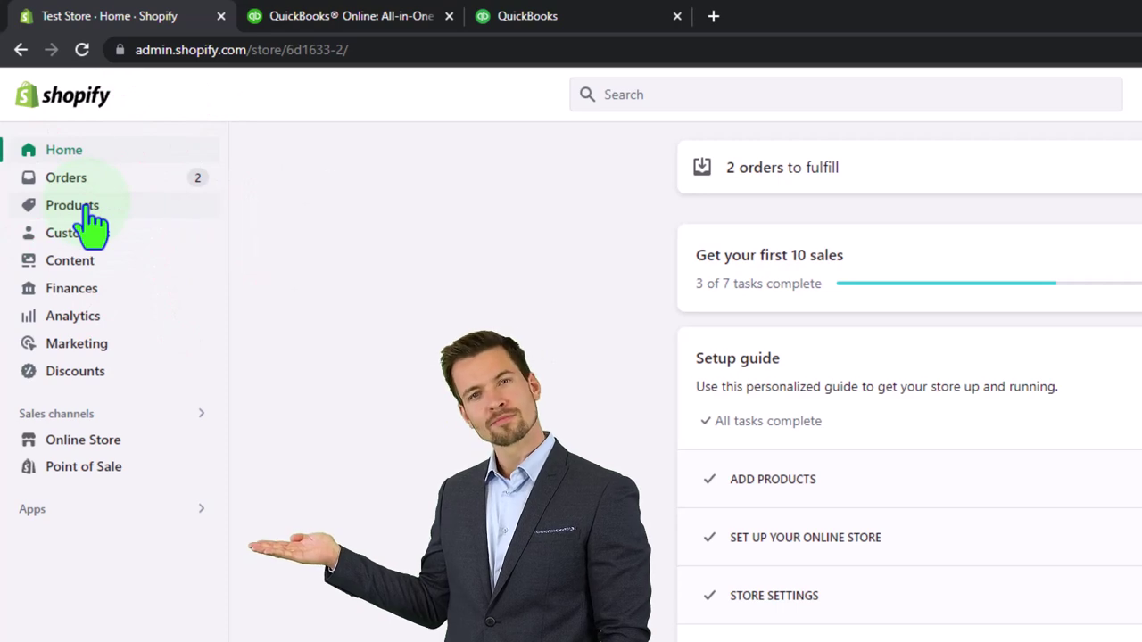
pyautogui.click(87, 214)
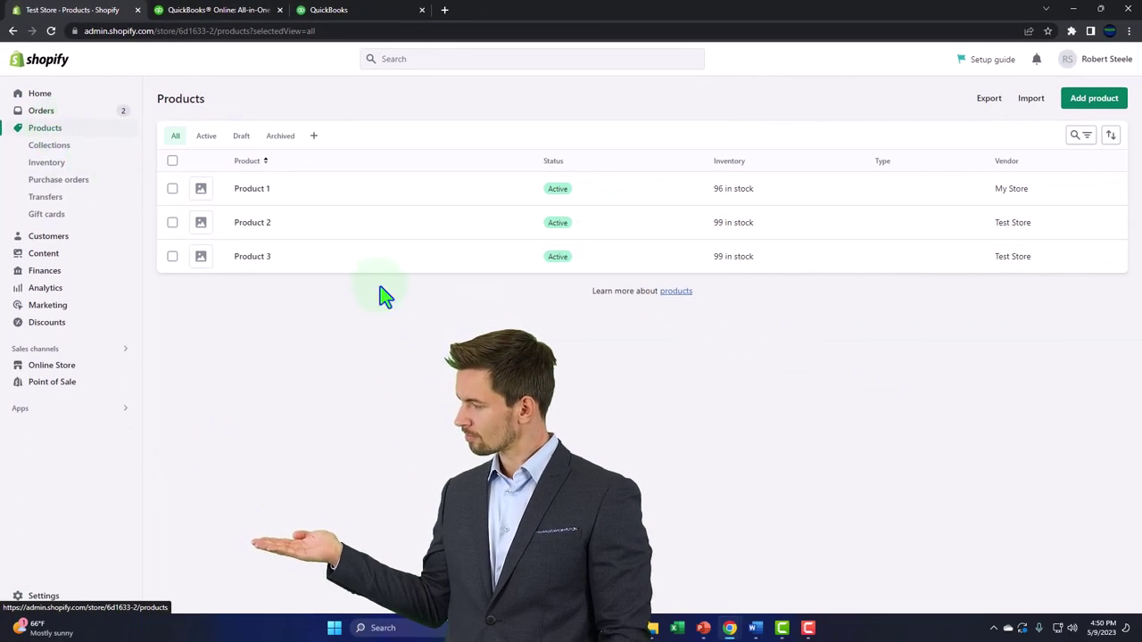
# - Go back to the QuickBooks company file, switch to OneNote and examine the vendor, customer and employee cycles in the flowchart
pyautogui.click(361, 16)
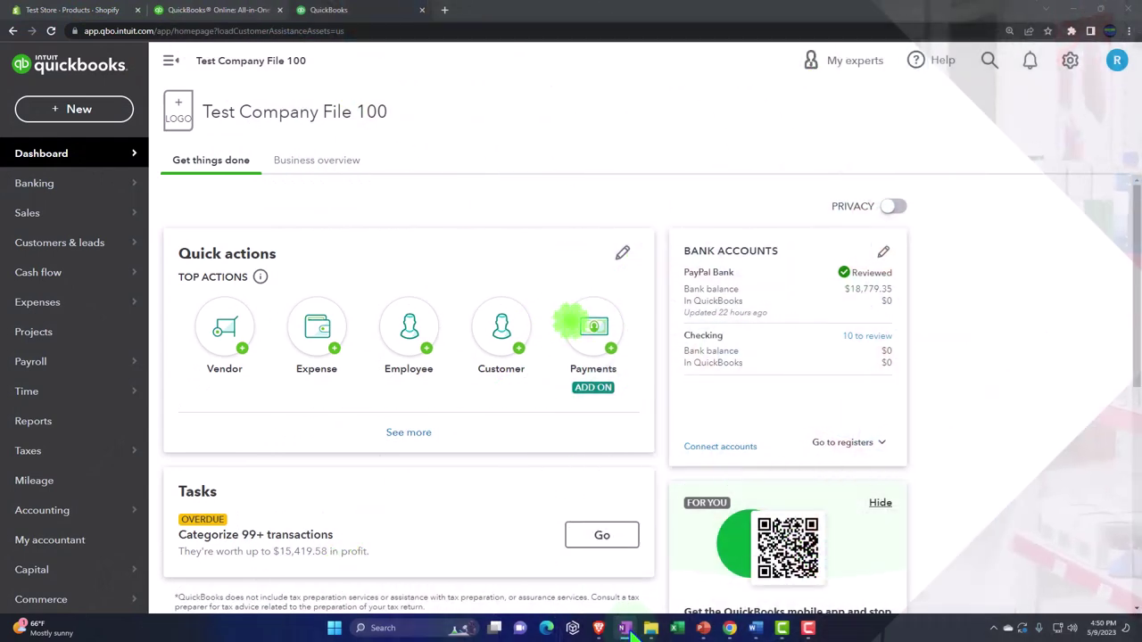
pyautogui.click(626, 630)
pyautogui.moveTo(621, 630)
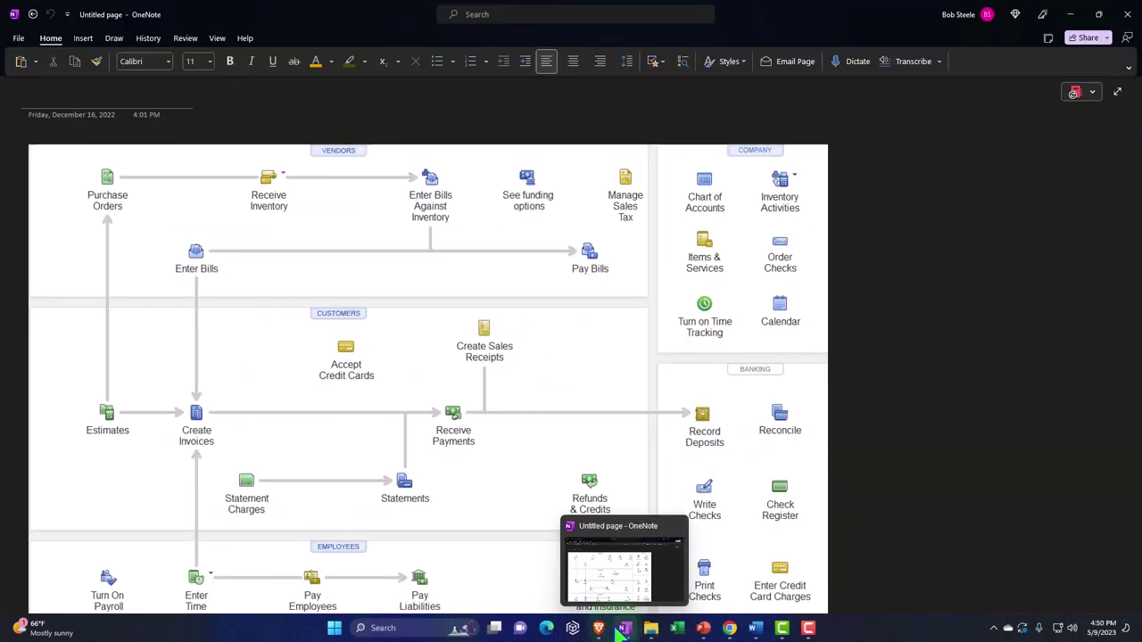
pyautogui.click(380, 403)
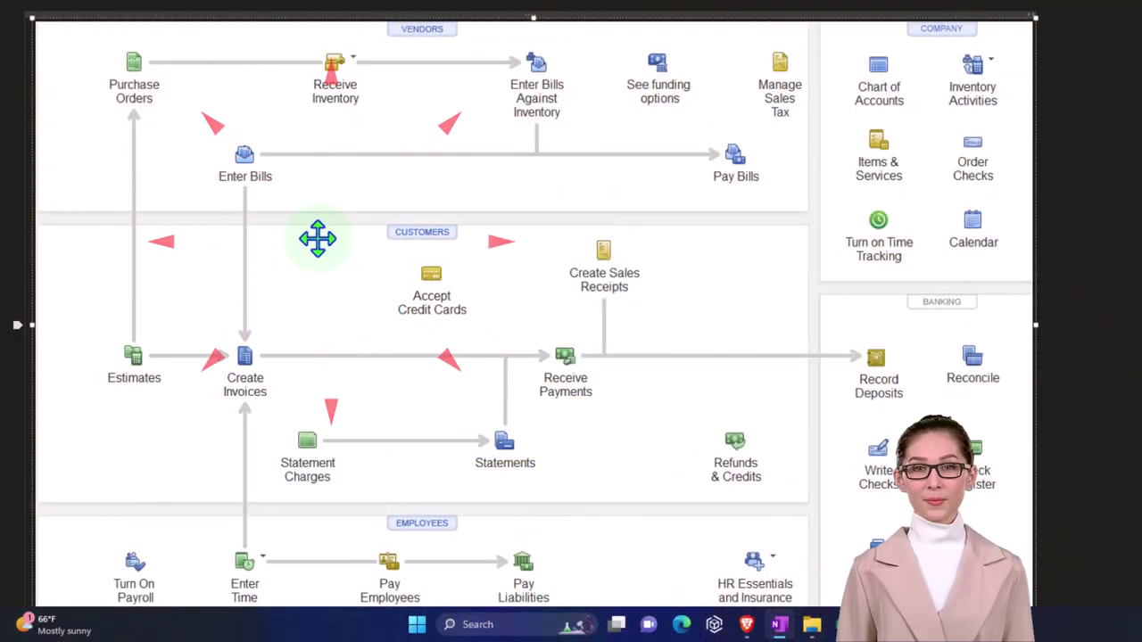
pyautogui.click(1006, 241)
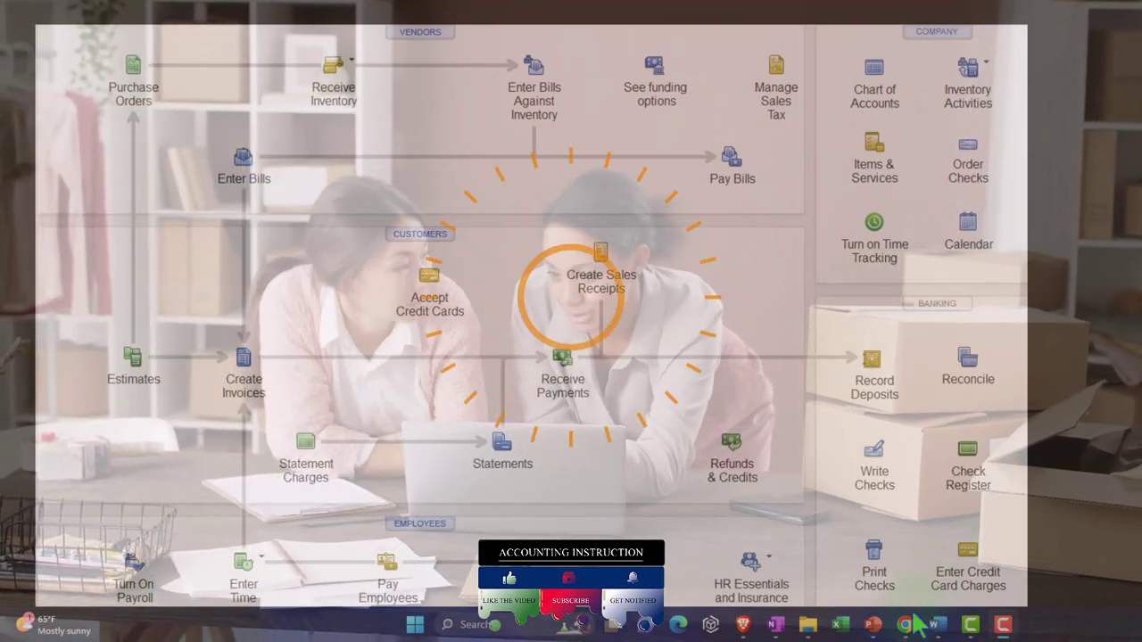
# - Switch back to Shopify and review the inventory levels in the product list
pyautogui.moveTo(906, 625)
pyautogui.click(855, 582)
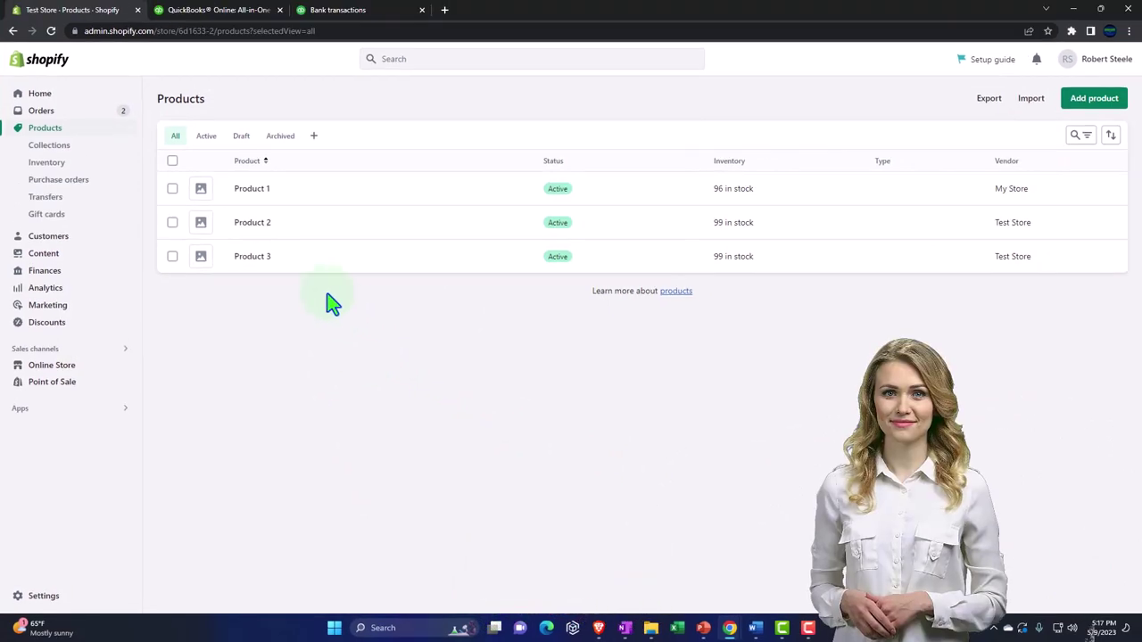
pyautogui.moveTo(286, 200)
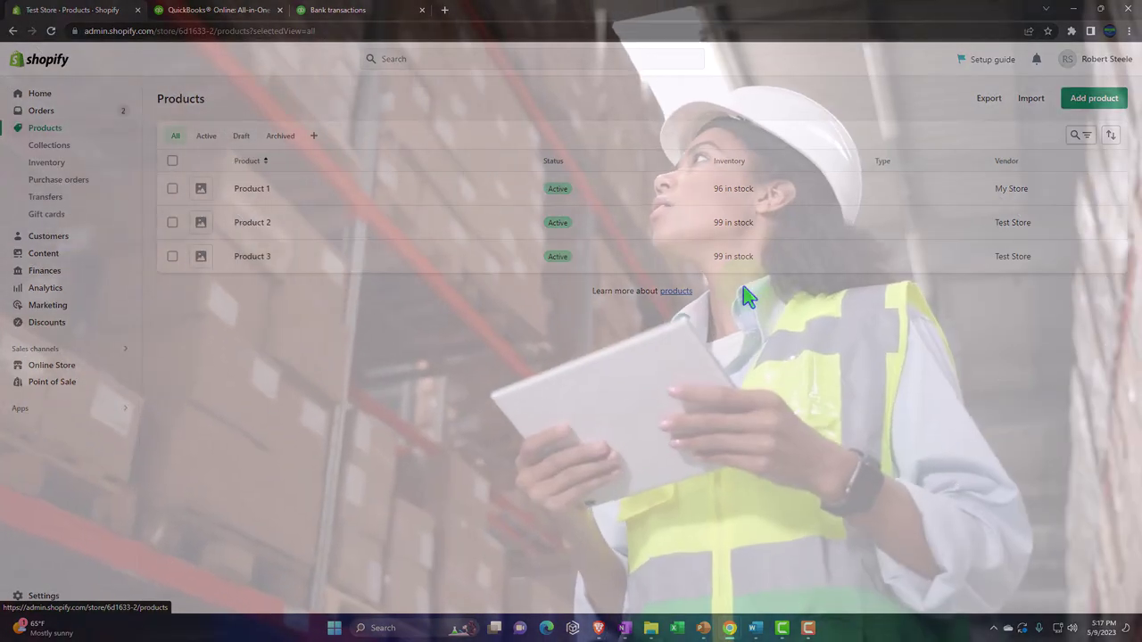
pyautogui.click(744, 289)
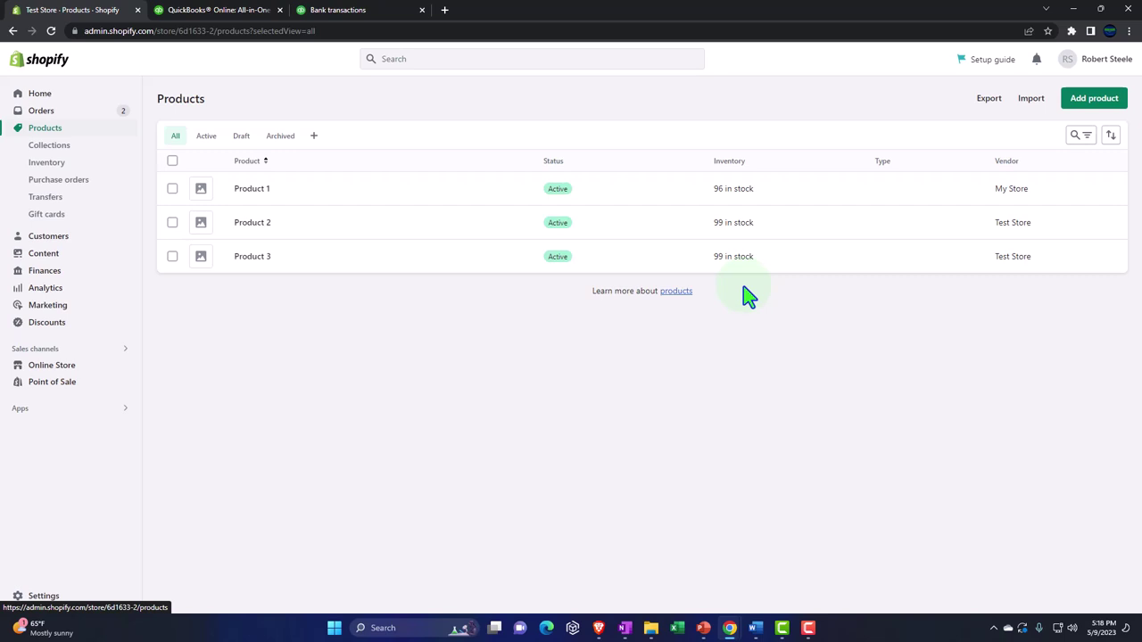
# - Examine the customer cycle up to Record Deposits in the OneNote flowchart and return to the Shopify product list
pyautogui.click(625, 629)
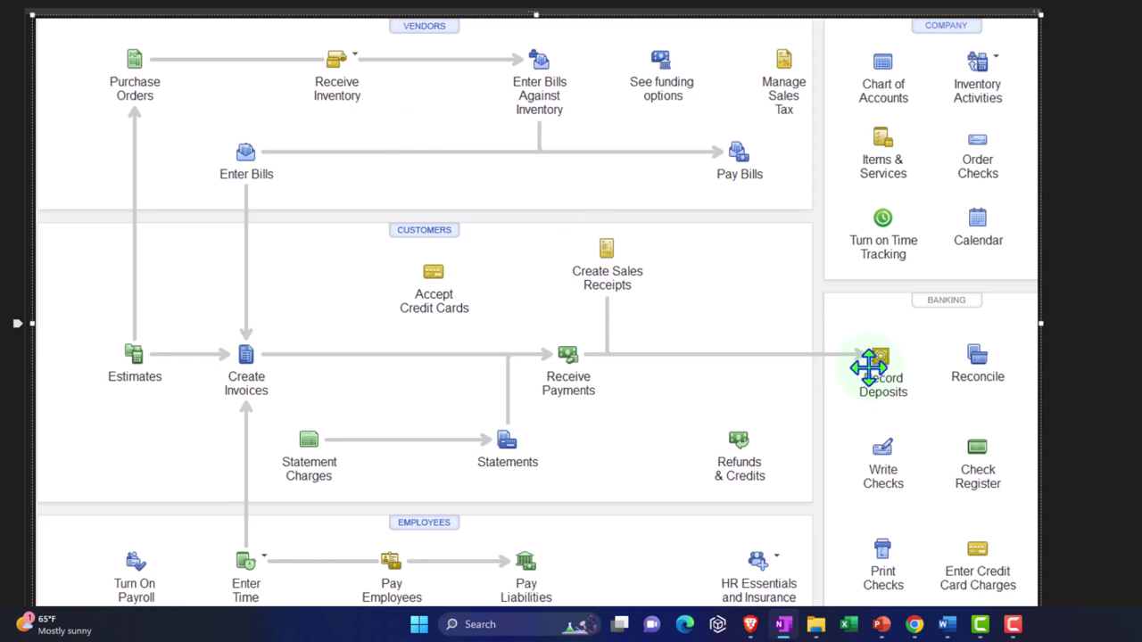
pyautogui.moveTo(915, 627)
pyautogui.click(834, 544)
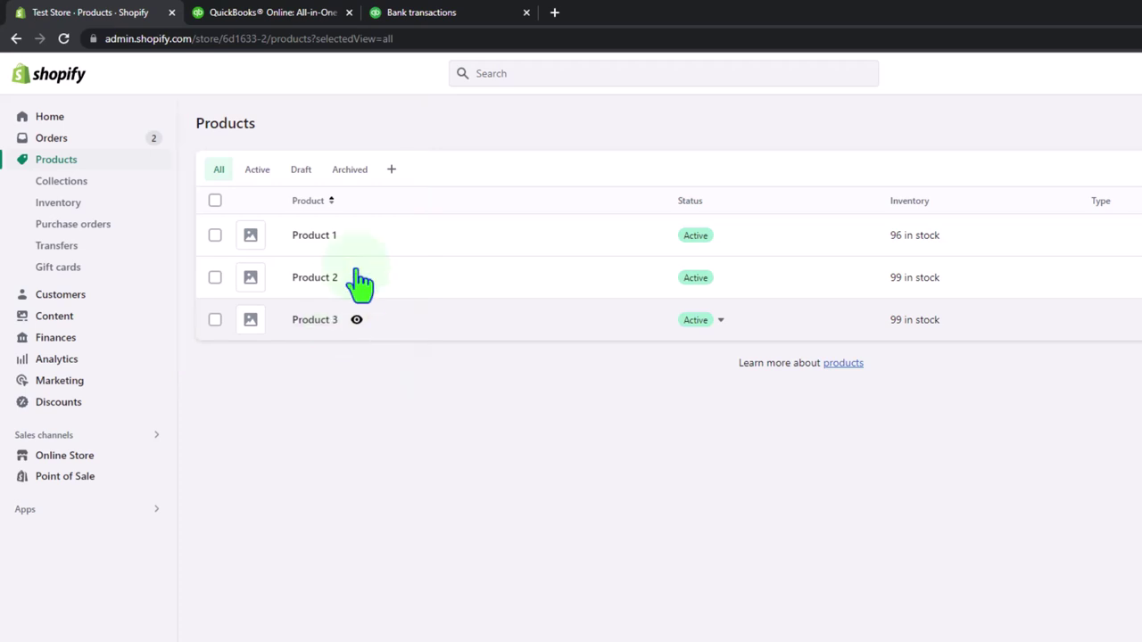
# - Switch to the QuickBooks company file, open the Products and Services list under Sales and look through its items
pyautogui.click(440, 15)
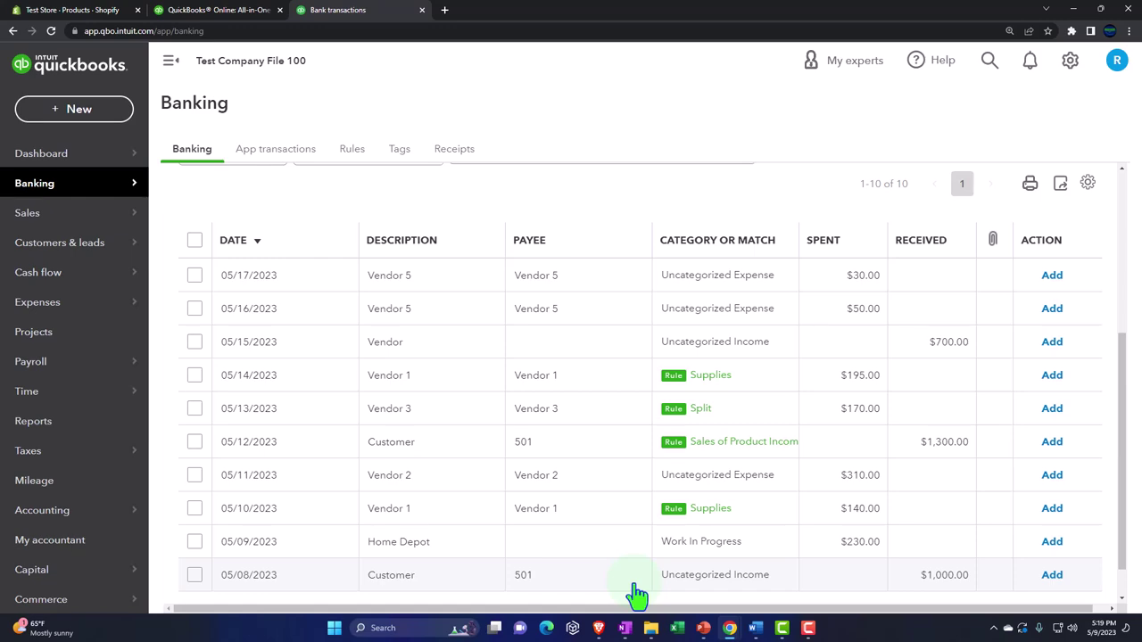
pyautogui.click(34, 219)
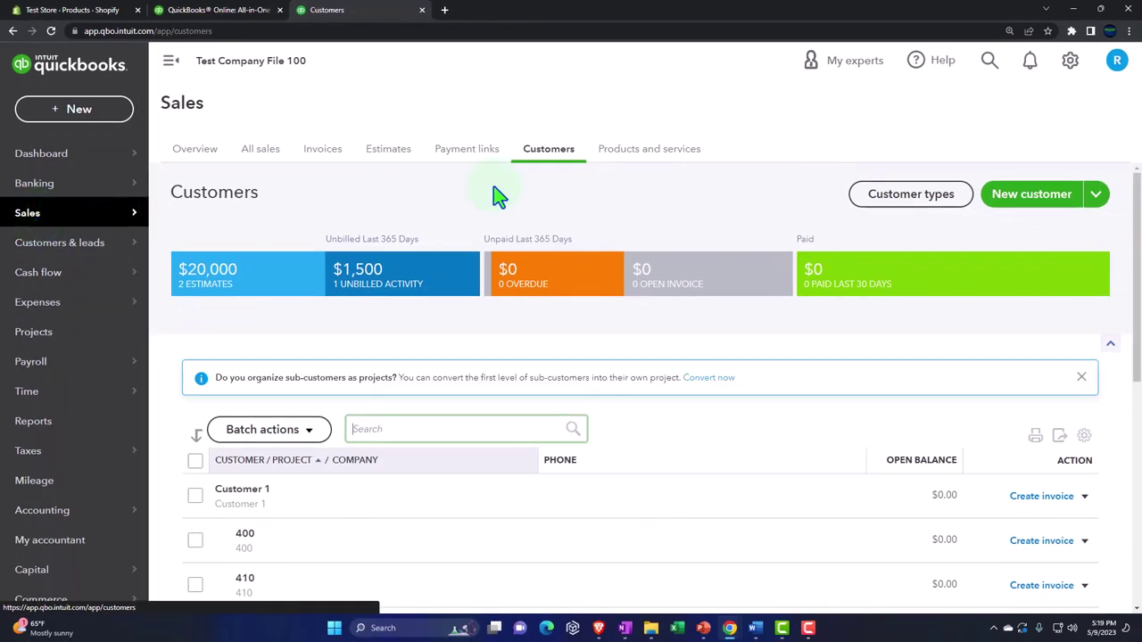
pyautogui.click(656, 150)
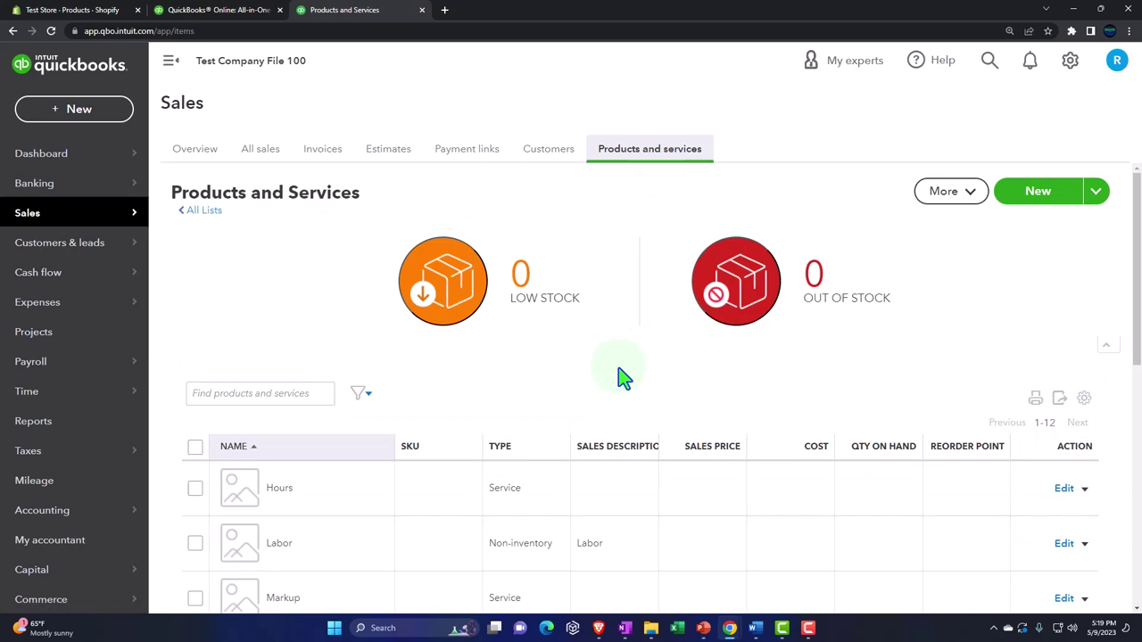
pyautogui.scroll(-3, 622, 375)
pyautogui.scroll(-3, 622, 375)
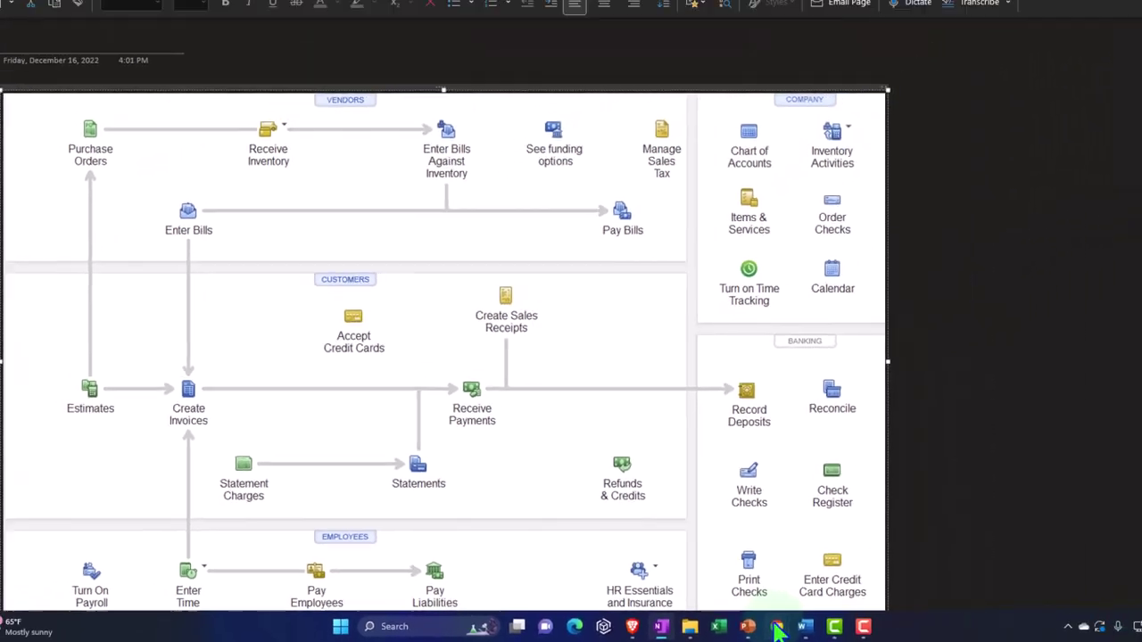
# - Return to QuickBooks from OneNote, open the bank transactions and look through the Checking entries awaiting review
pyautogui.moveTo(729, 628)
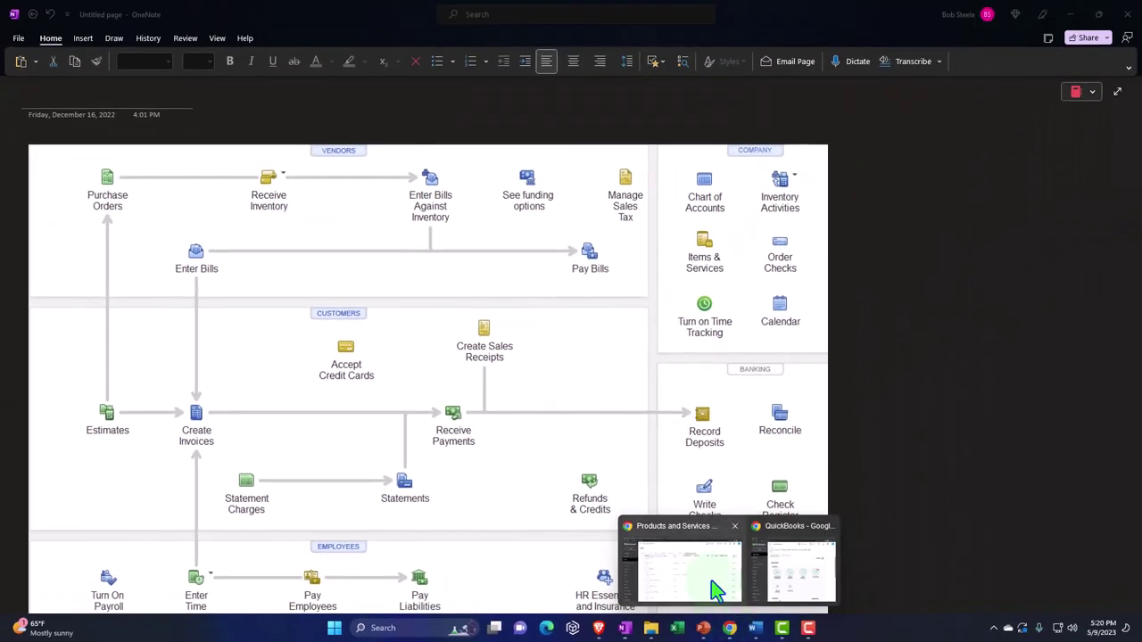
pyautogui.click(714, 589)
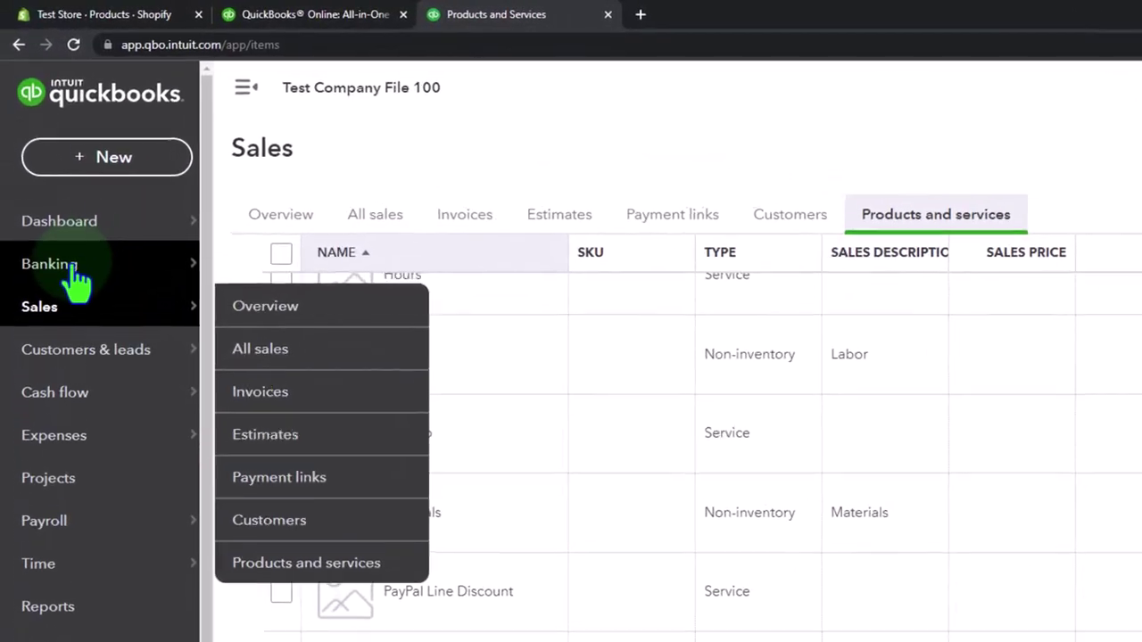
pyautogui.click(71, 272)
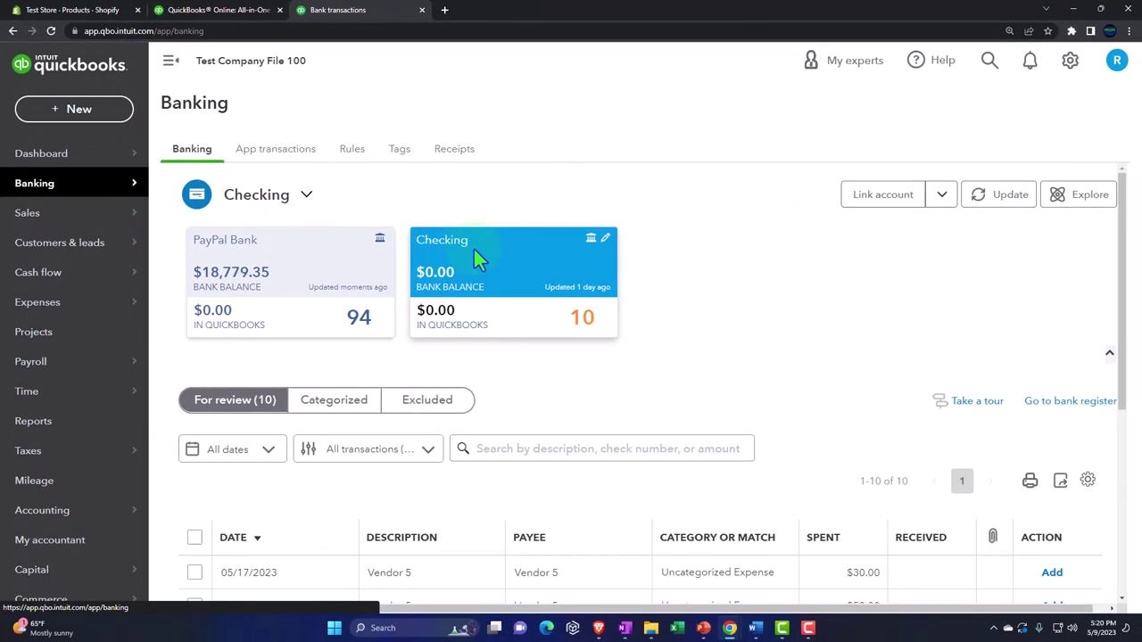
pyautogui.click(357, 327)
pyautogui.scroll(-2, 357, 326)
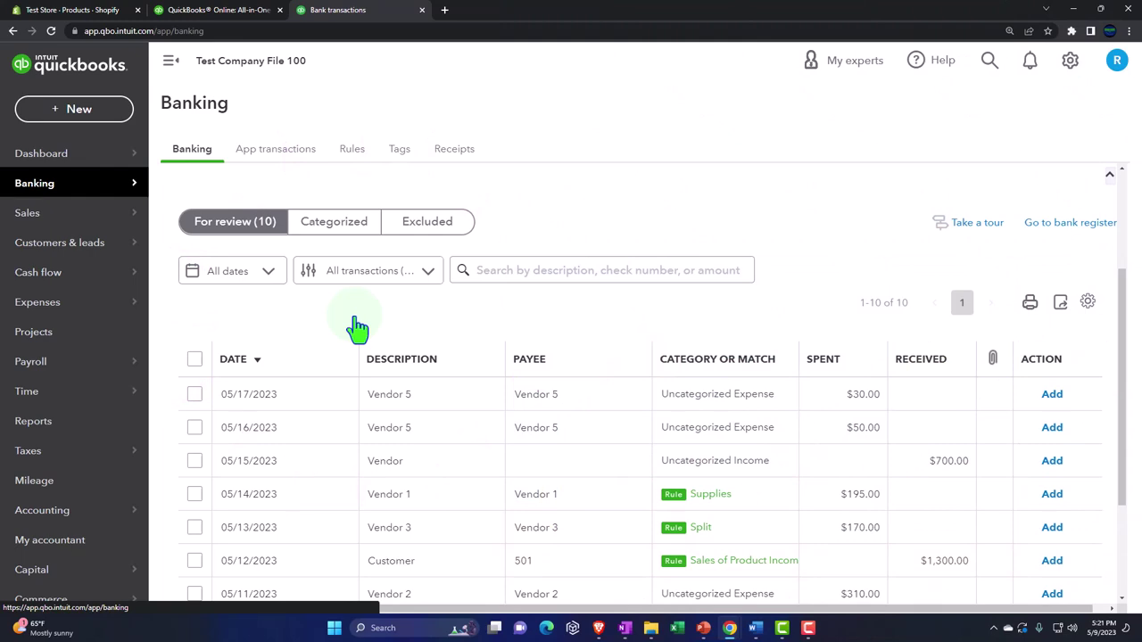
# - View the Shopify product list and switch to OneNote to examine the invoicing part of the customer cycle
pyautogui.click(90, 10)
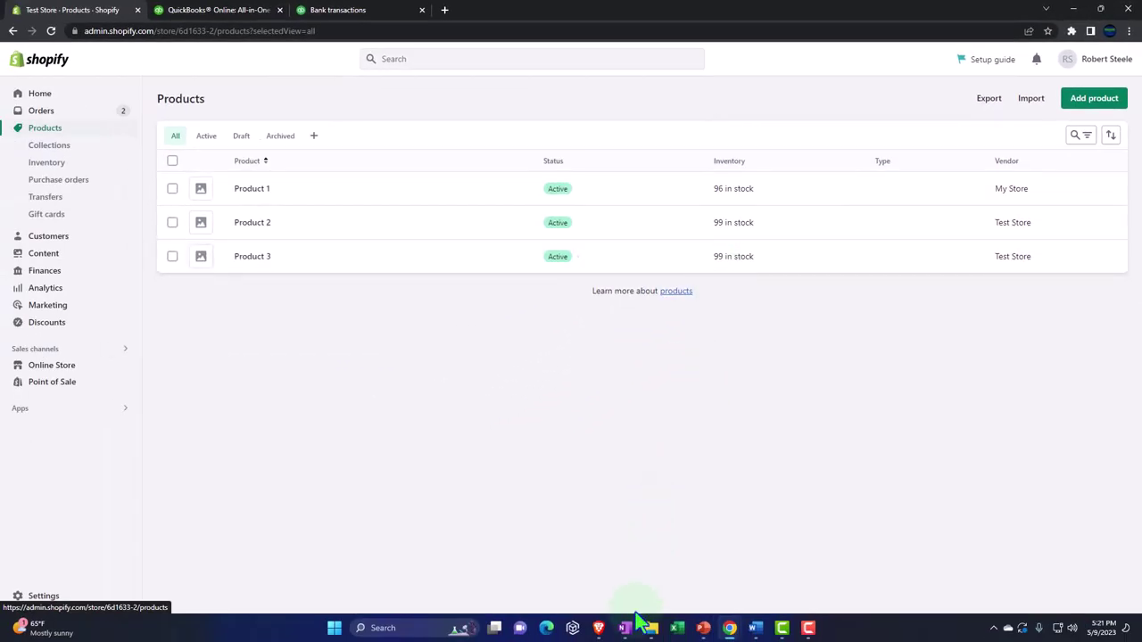
pyautogui.click(626, 628)
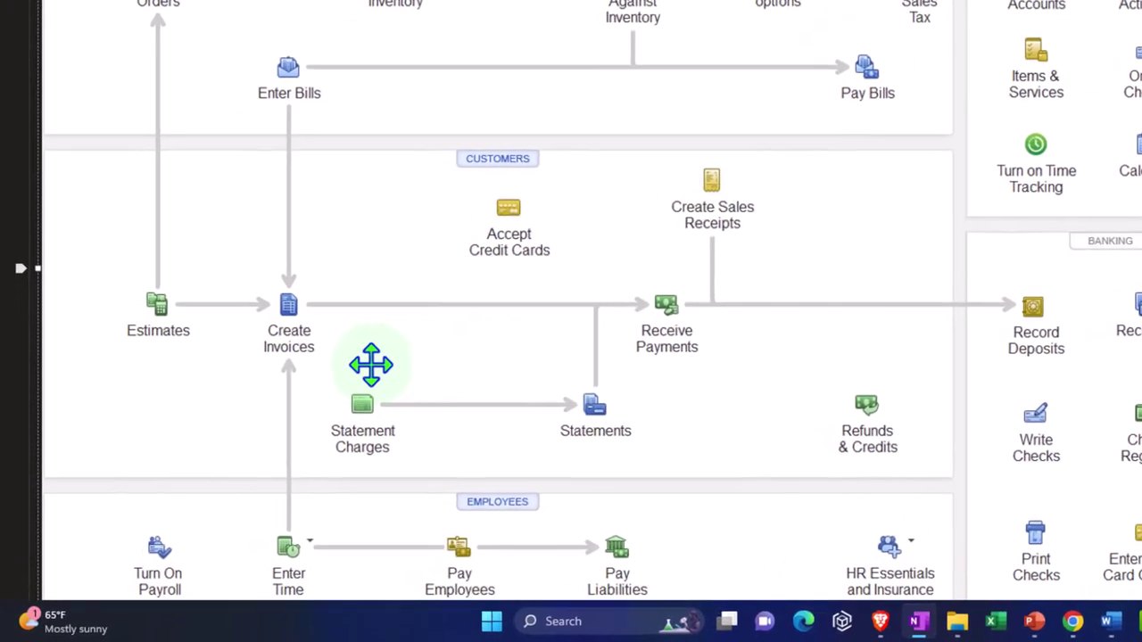
# - Examine the invoice, statement and sales receipt paths of the customer cycle in the flowchart
pyautogui.click(227, 403)
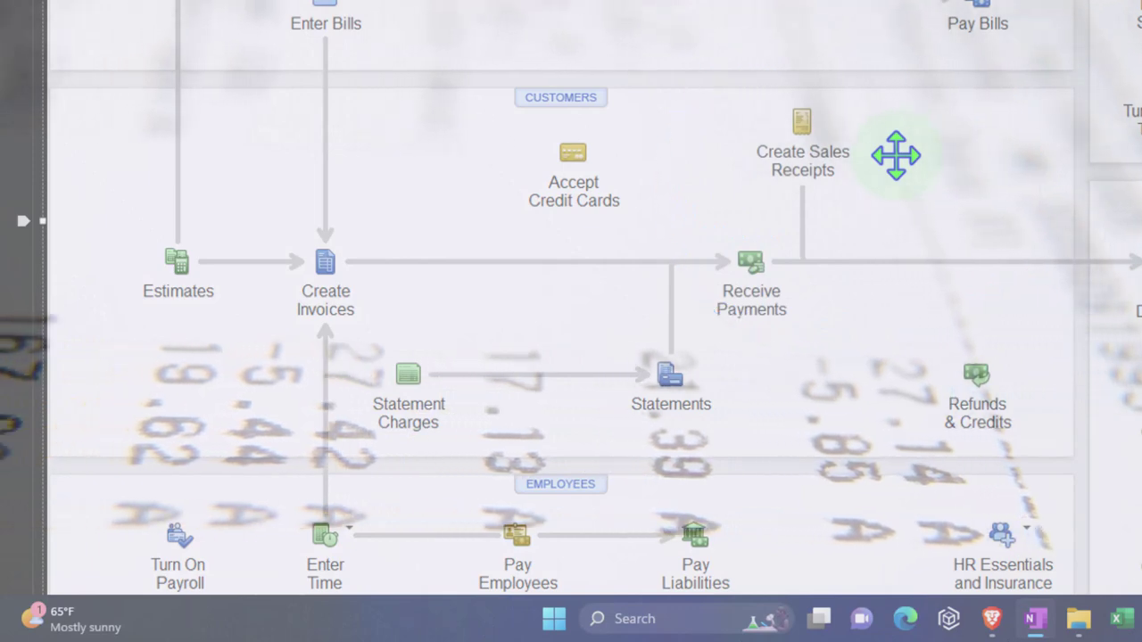
pyautogui.click(358, 281)
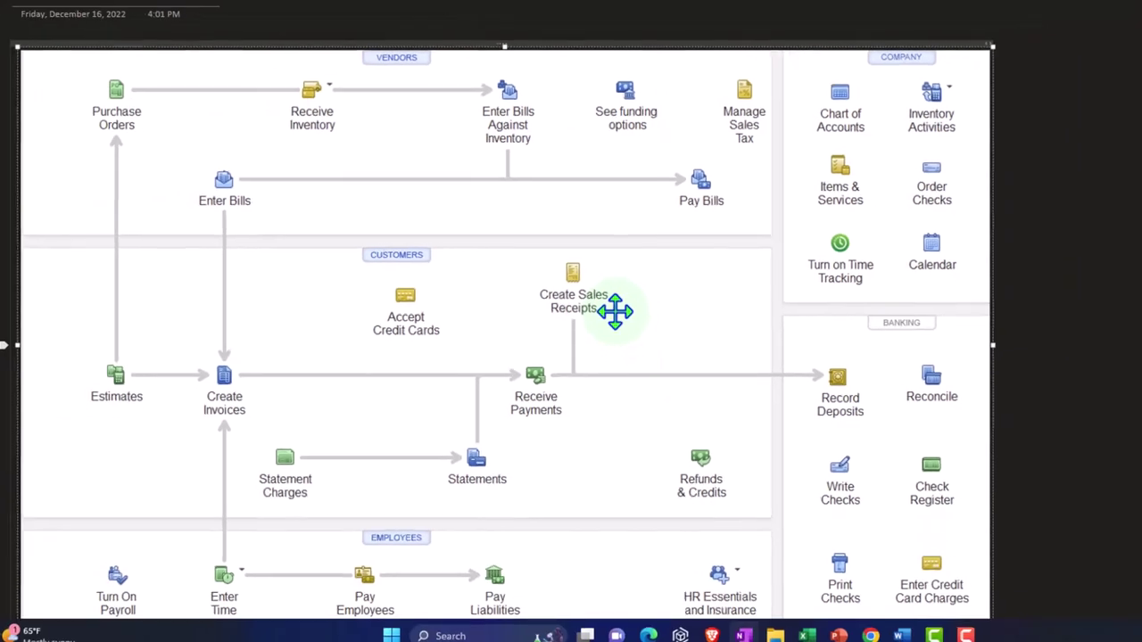
pyautogui.click(612, 377)
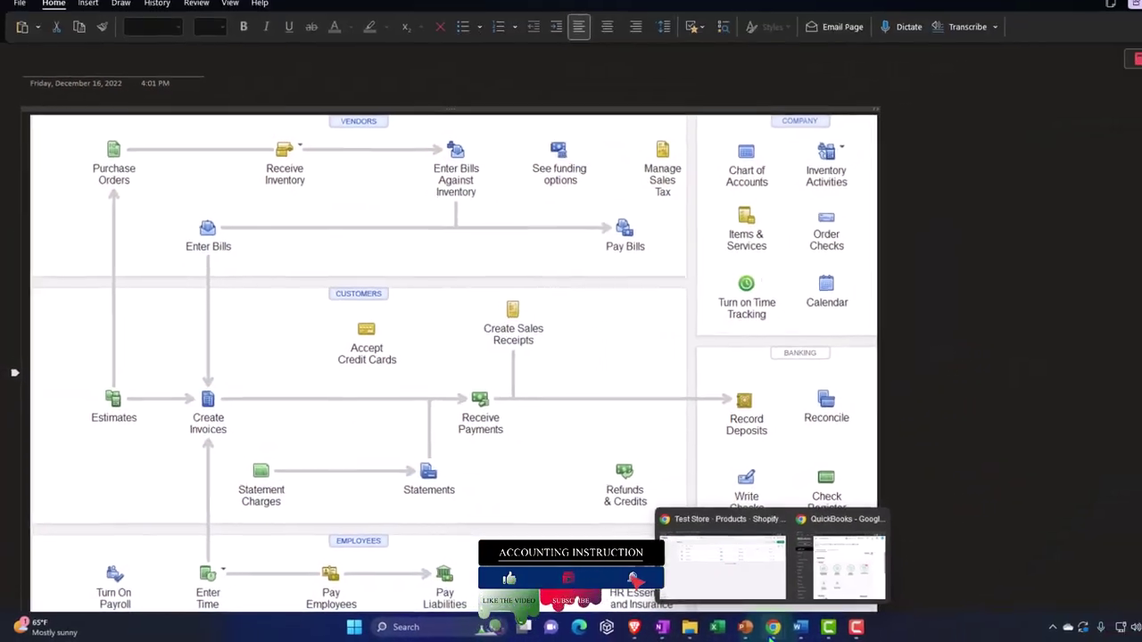
# - Switch from OneNote to the Chrome window with Shopify and view the QuickBooks bank transactions awaiting review
pyautogui.click(844, 584)
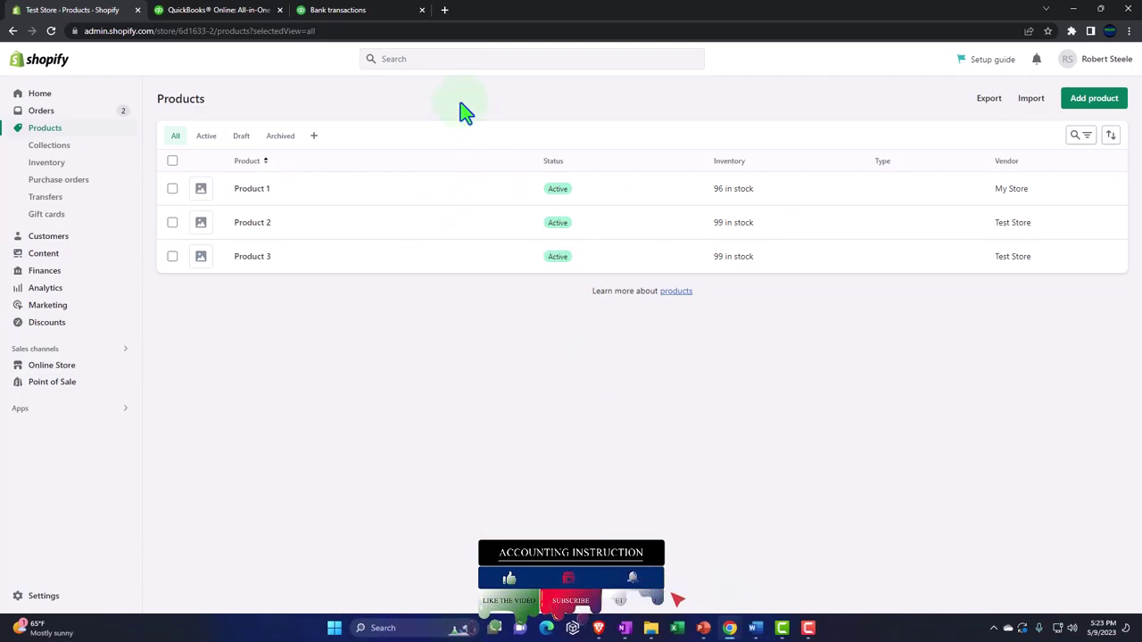
pyautogui.click(259, 13)
pyautogui.click(337, 11)
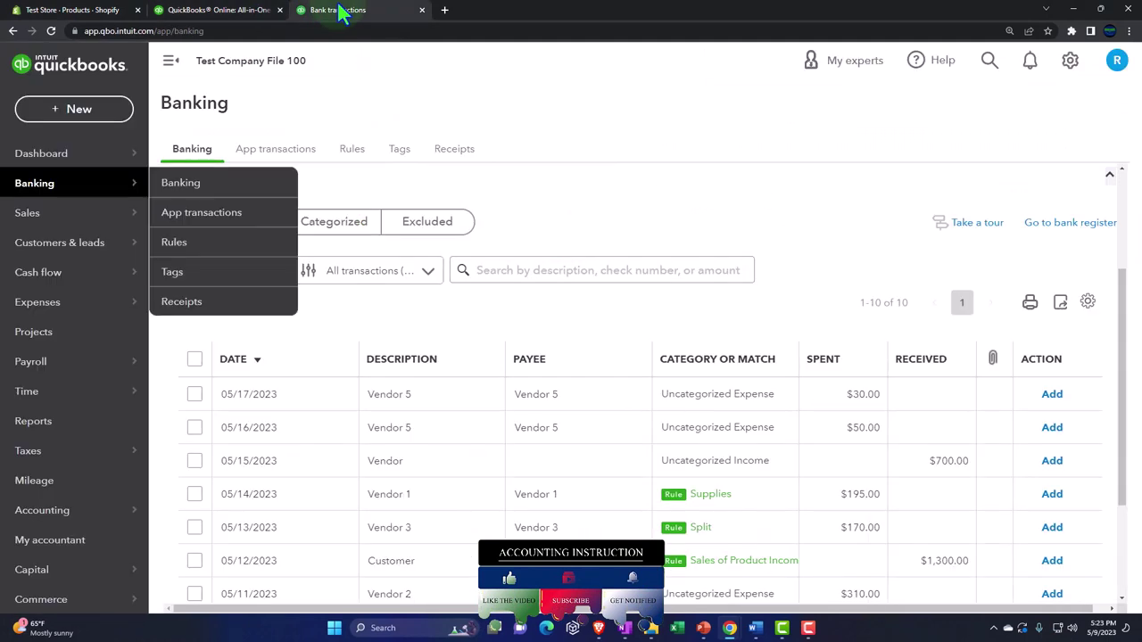
pyautogui.click(490, 318)
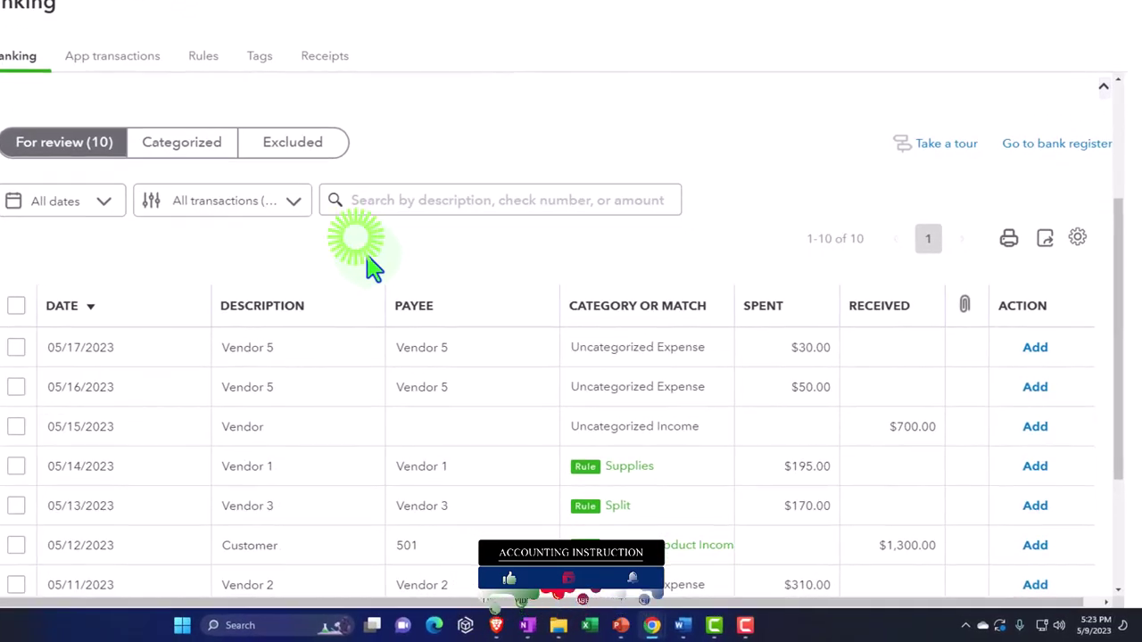
# - Open a blank sales receipt in QuickBooks, look through its fields and line items, and close it without saving
pyautogui.click(132, 129)
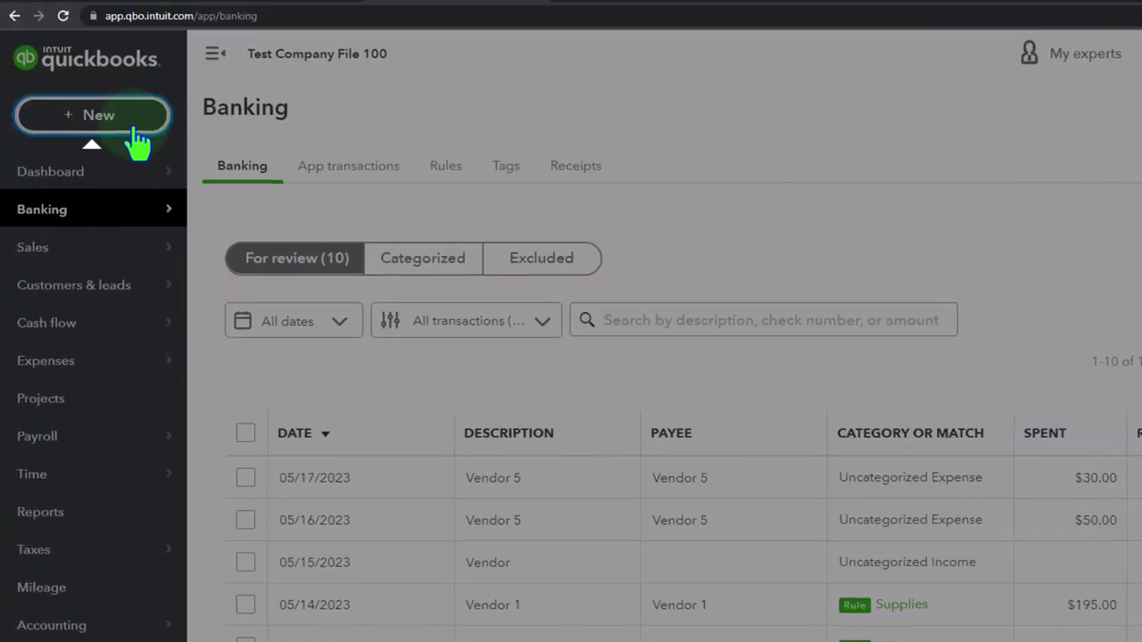
pyautogui.click(94, 368)
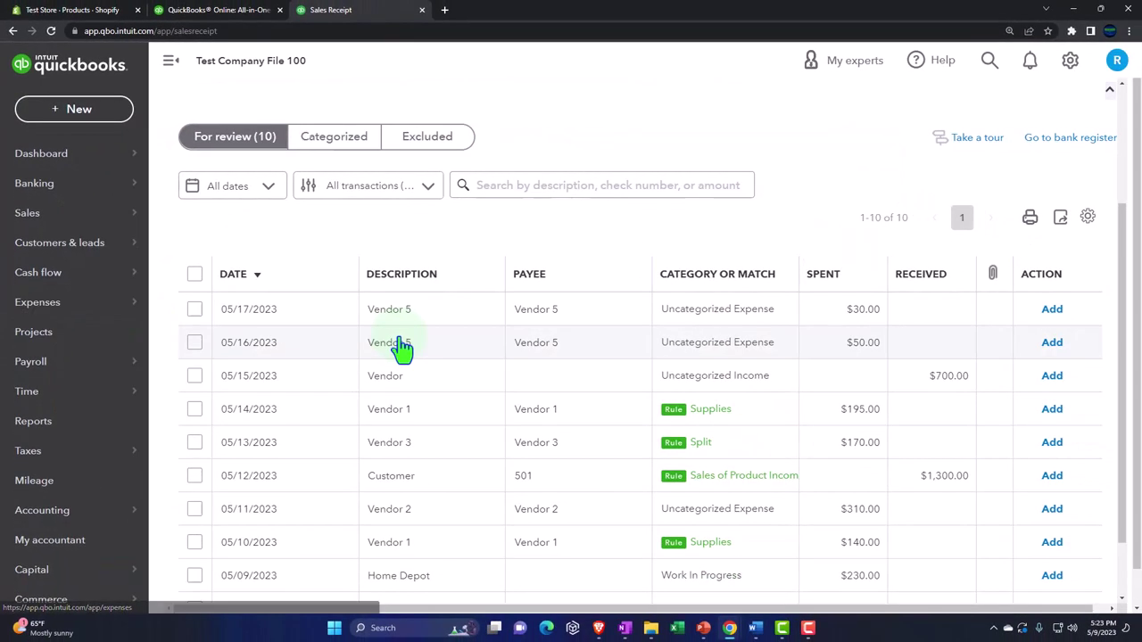
pyautogui.scroll(-3, 399, 346)
pyautogui.scroll(-1, 404, 346)
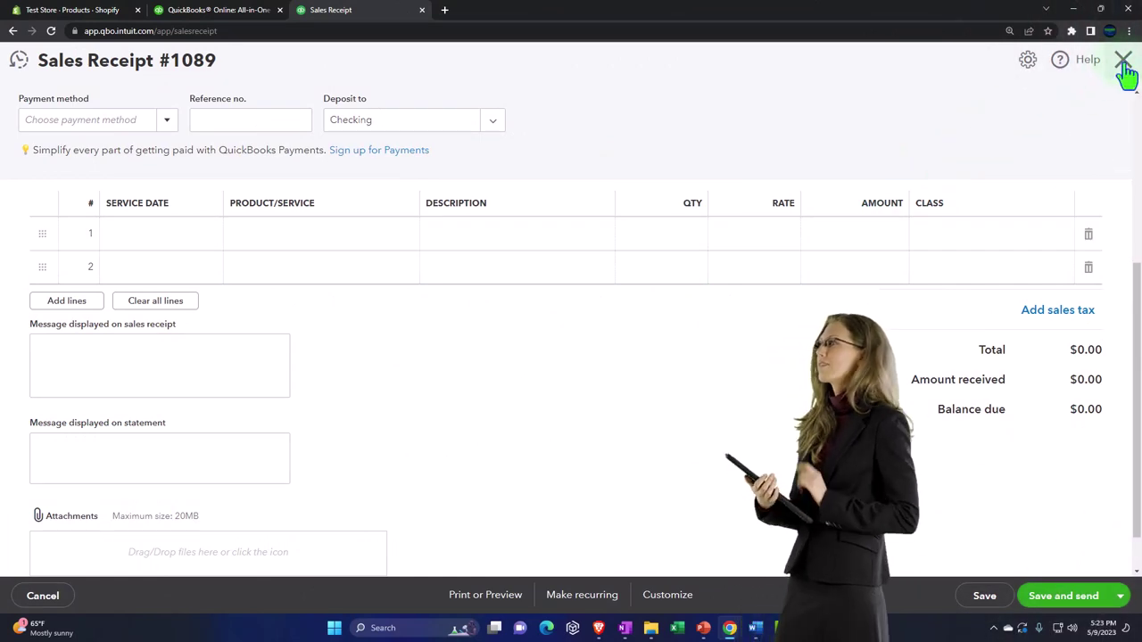
pyautogui.click(1123, 62)
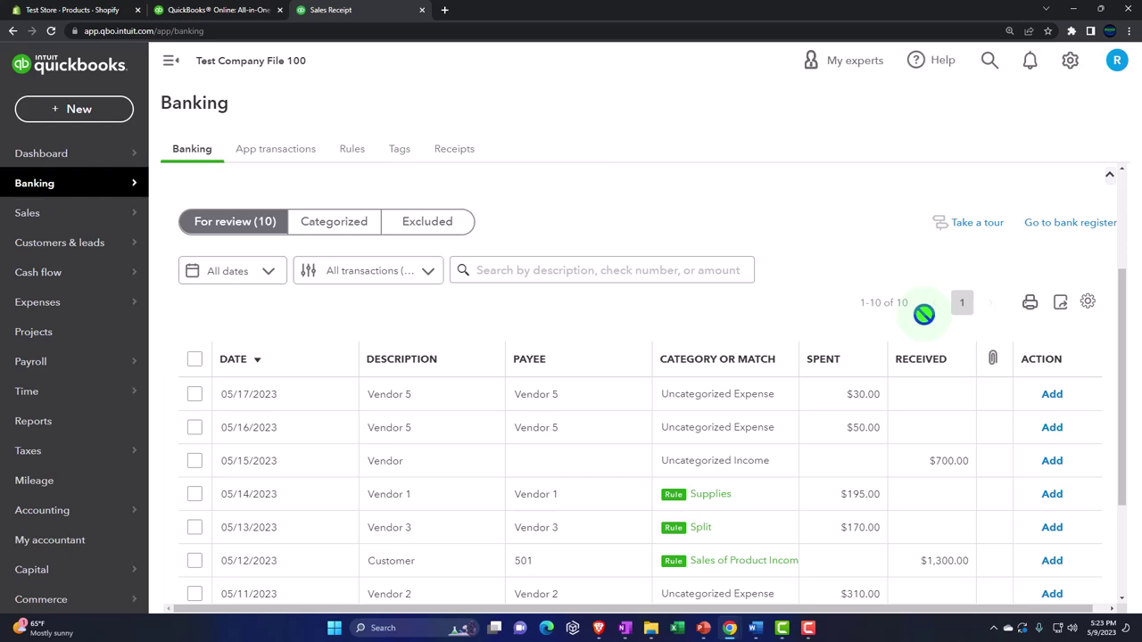
# - View the transaction types QuickBooks can create, check the Shopify product list and return to QuickBooks
pyautogui.click(77, 111)
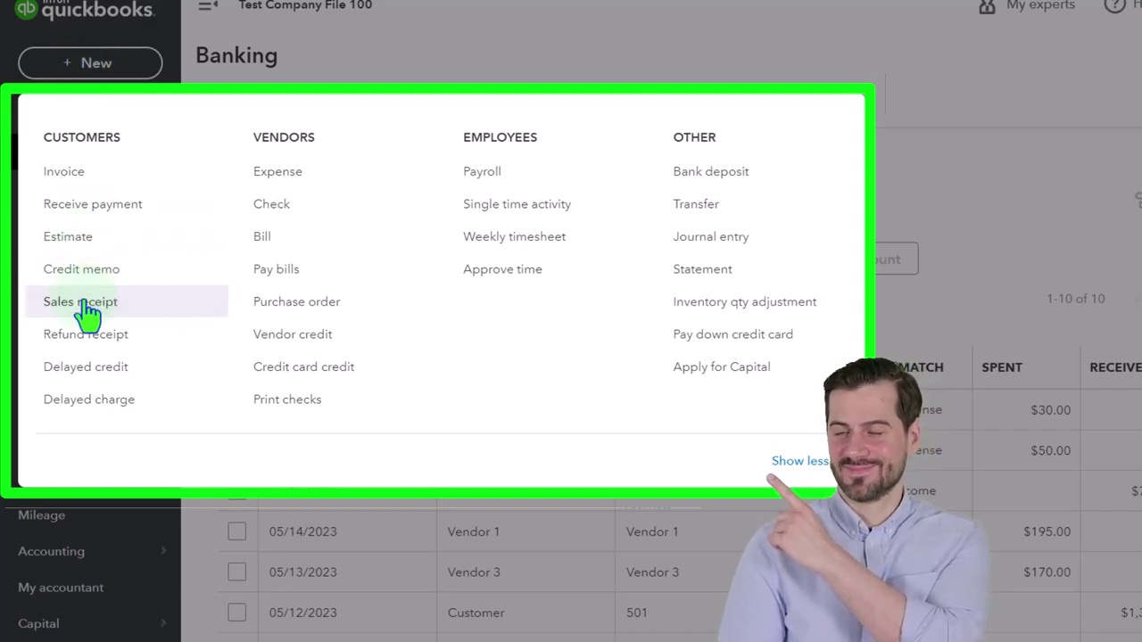
pyautogui.click(78, 12)
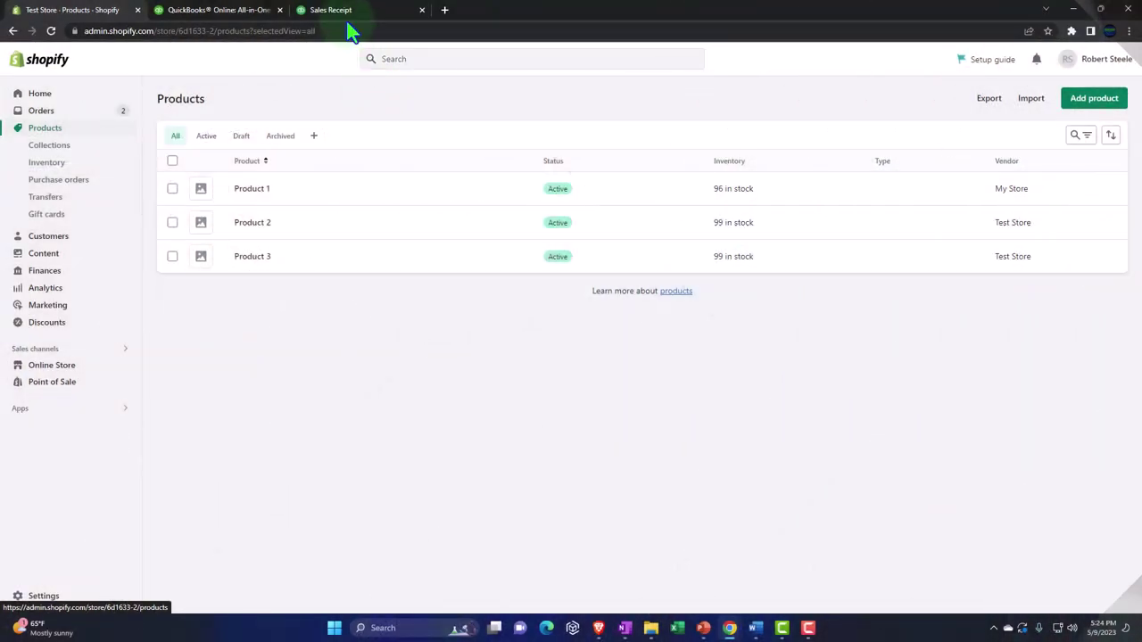
pyautogui.click(343, 17)
# - Look over the bank transactions awaiting review and switch to OneNote to examine the customer and banking sections of the flowchart
pyautogui.click(726, 527)
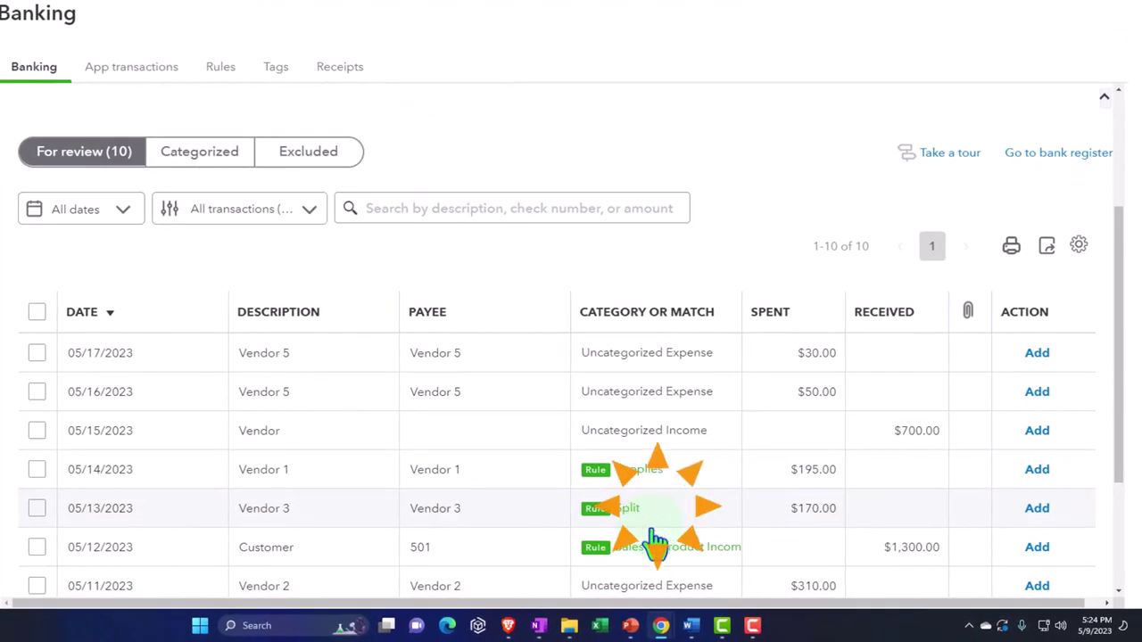
pyautogui.click(539, 625)
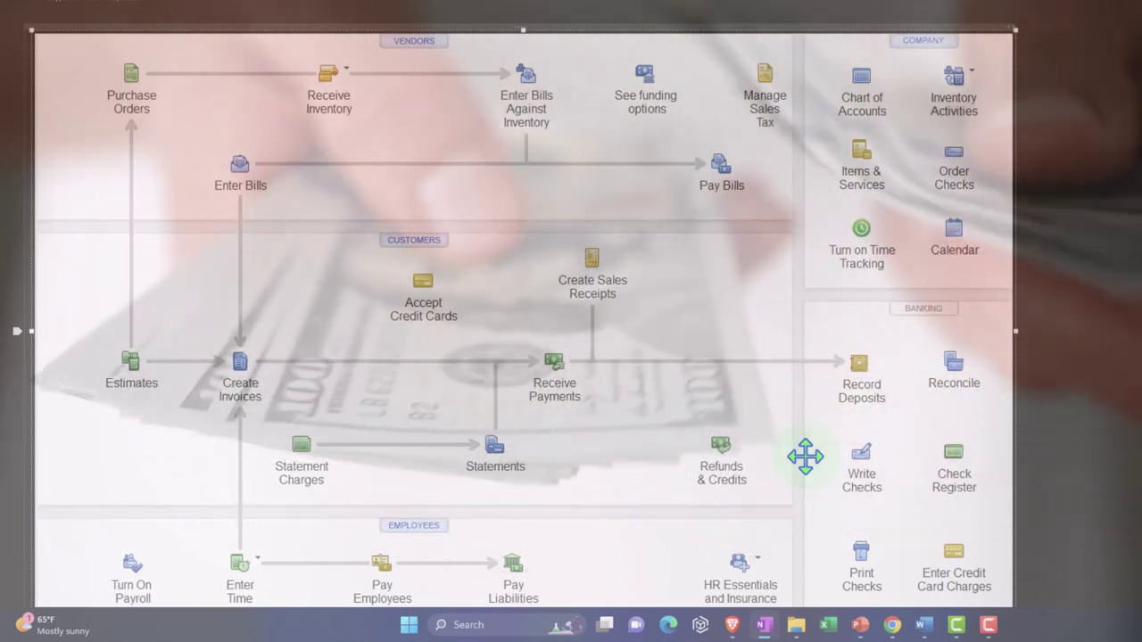
pyautogui.click(805, 457)
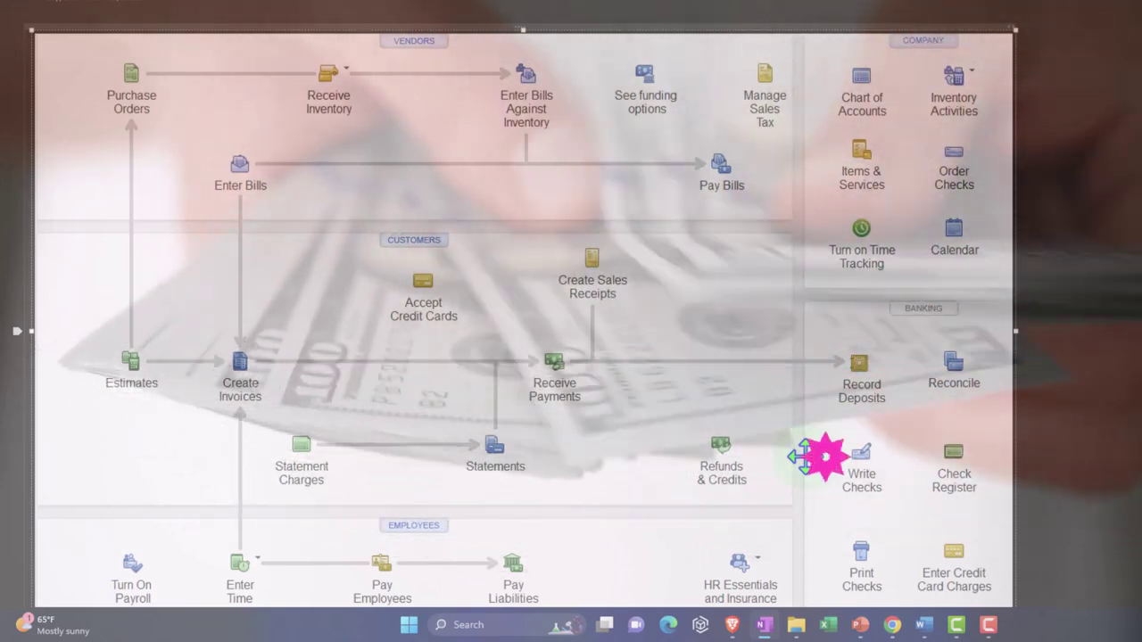